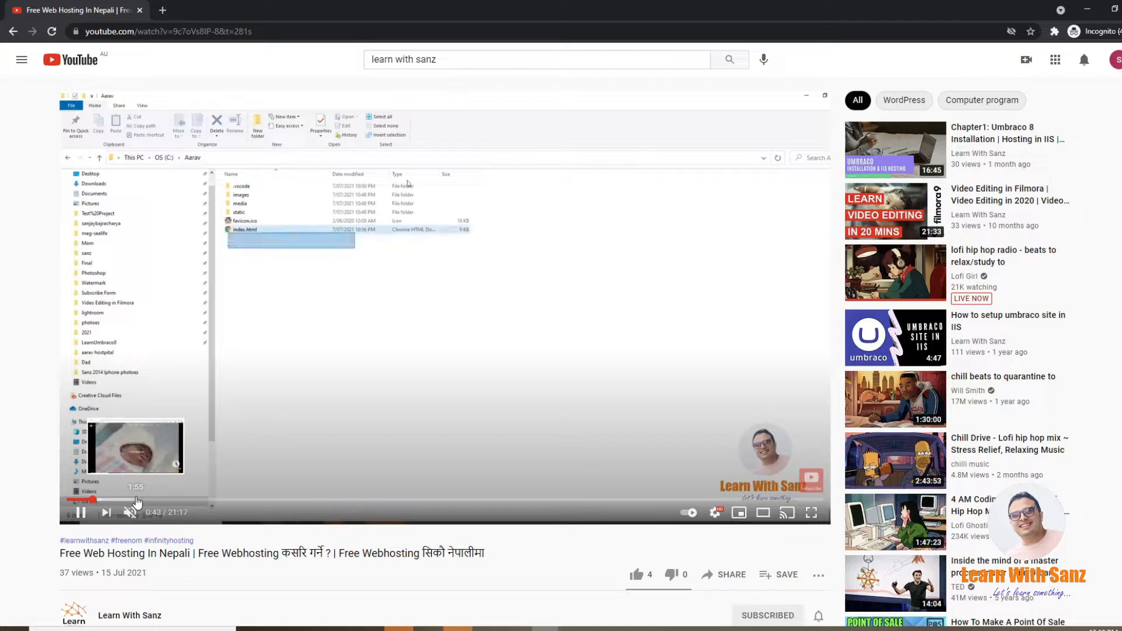
Step: Skim through the free web hosting tutorial video to preview its website, free domain and hosting account sections
click(114, 501)
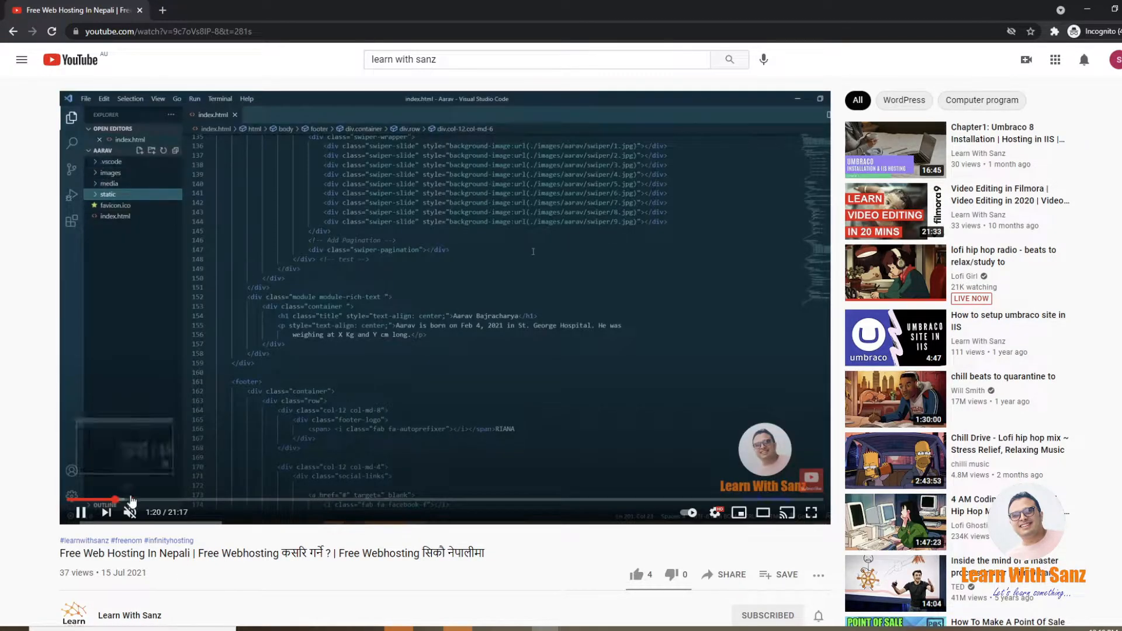
click(144, 500)
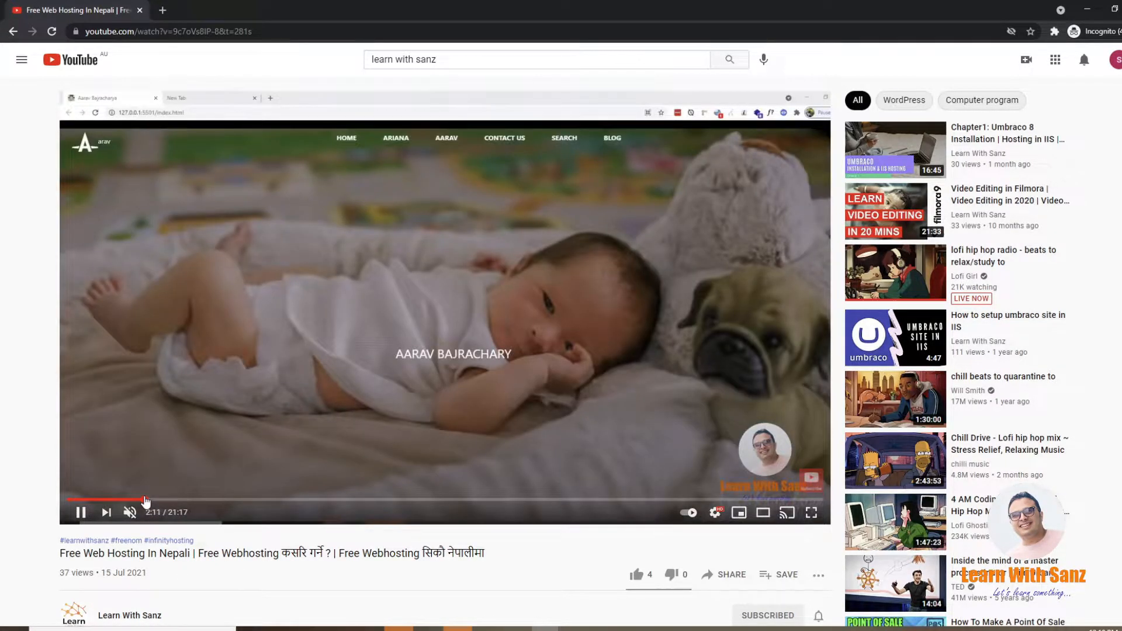
click(162, 500)
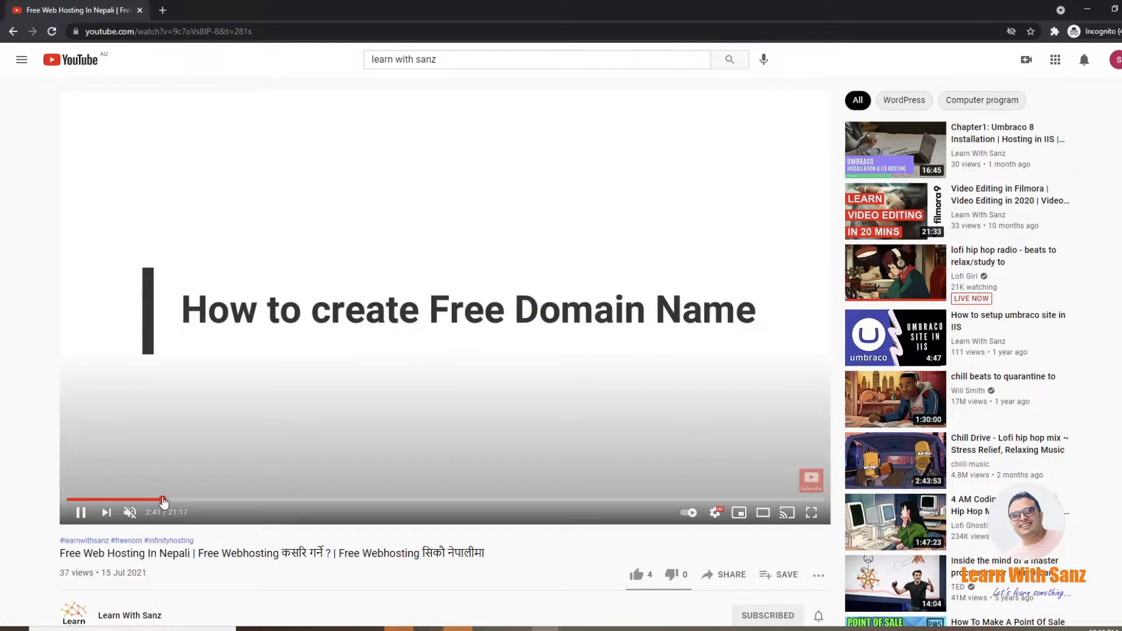
click(189, 500)
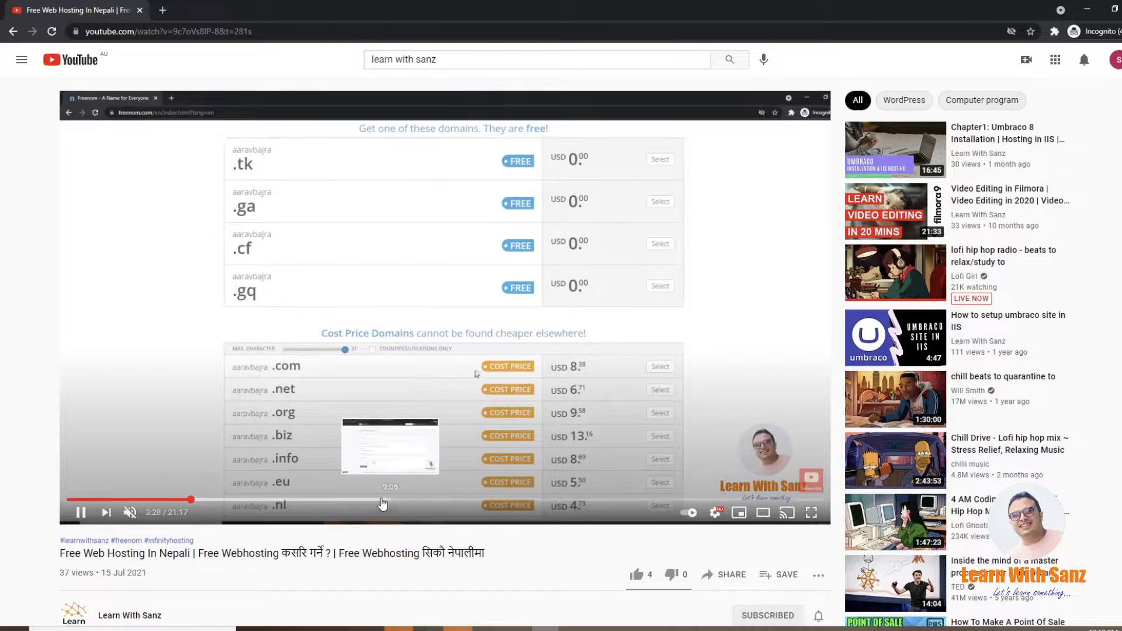
click(371, 501)
click(455, 501)
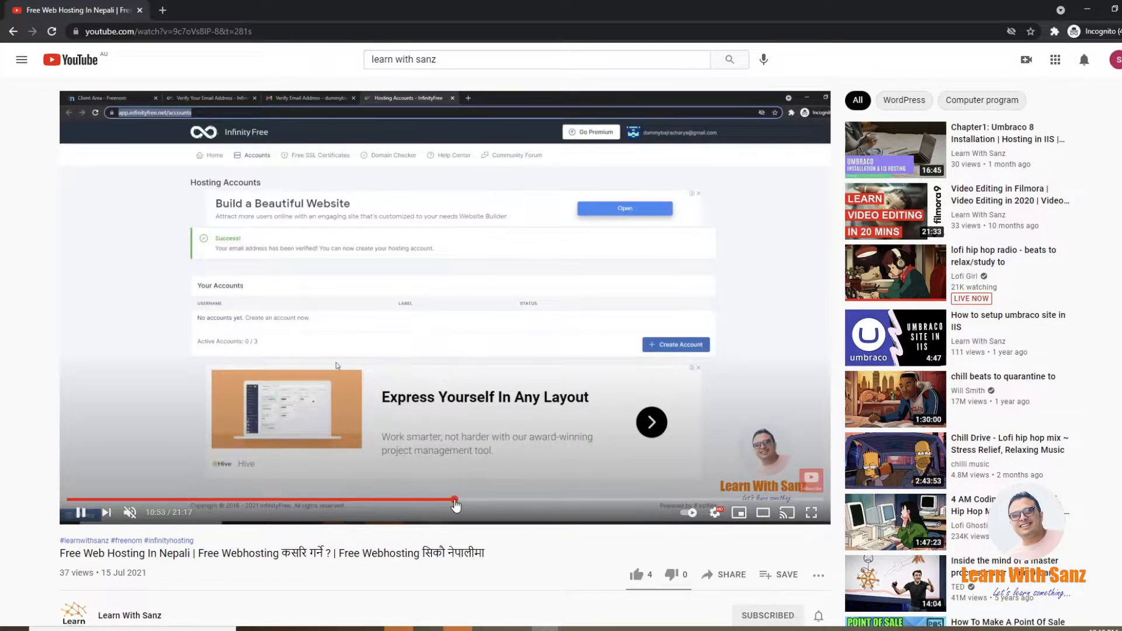
click(549, 501)
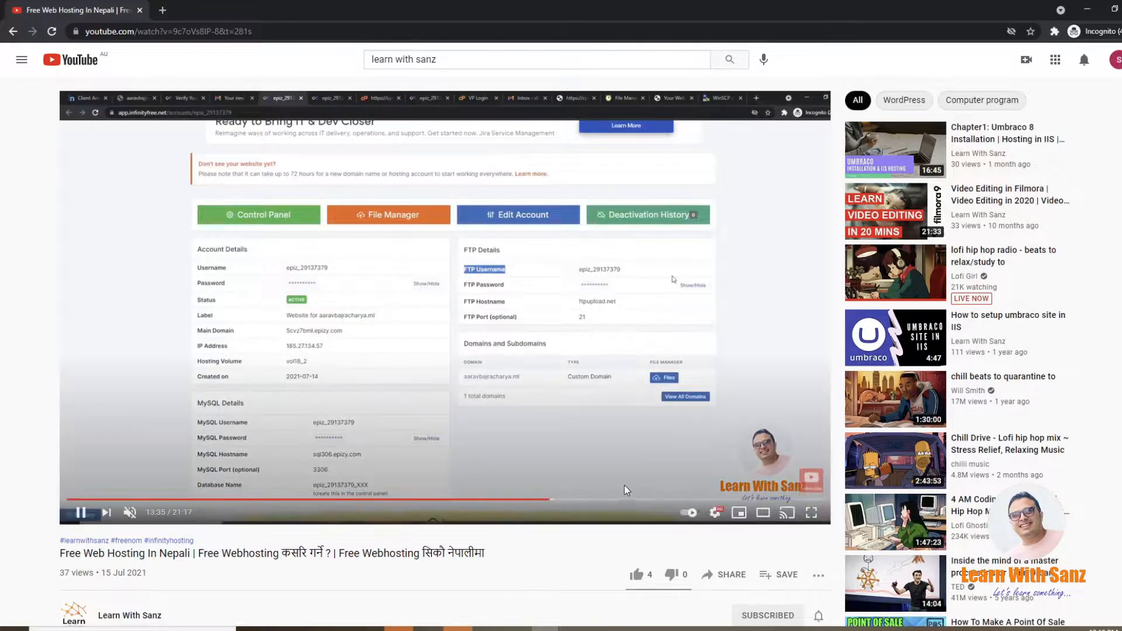
click(595, 501)
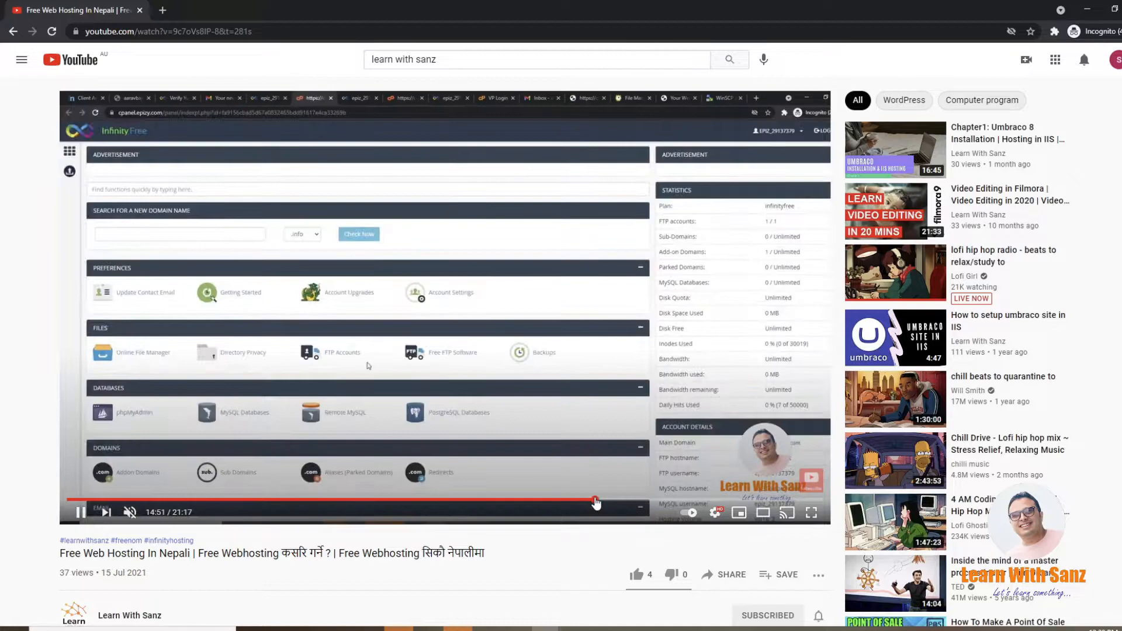
click(647, 500)
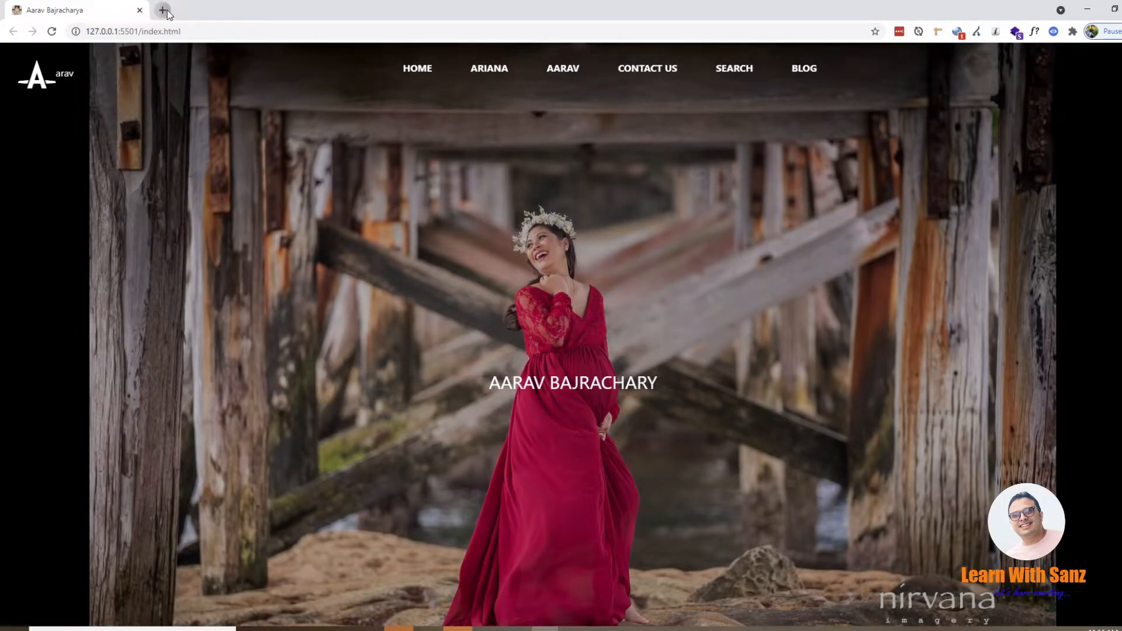
Step: Open the published .ml website in a new tab and compare it with the local version at 127.0.0.1:5501
click(163, 10)
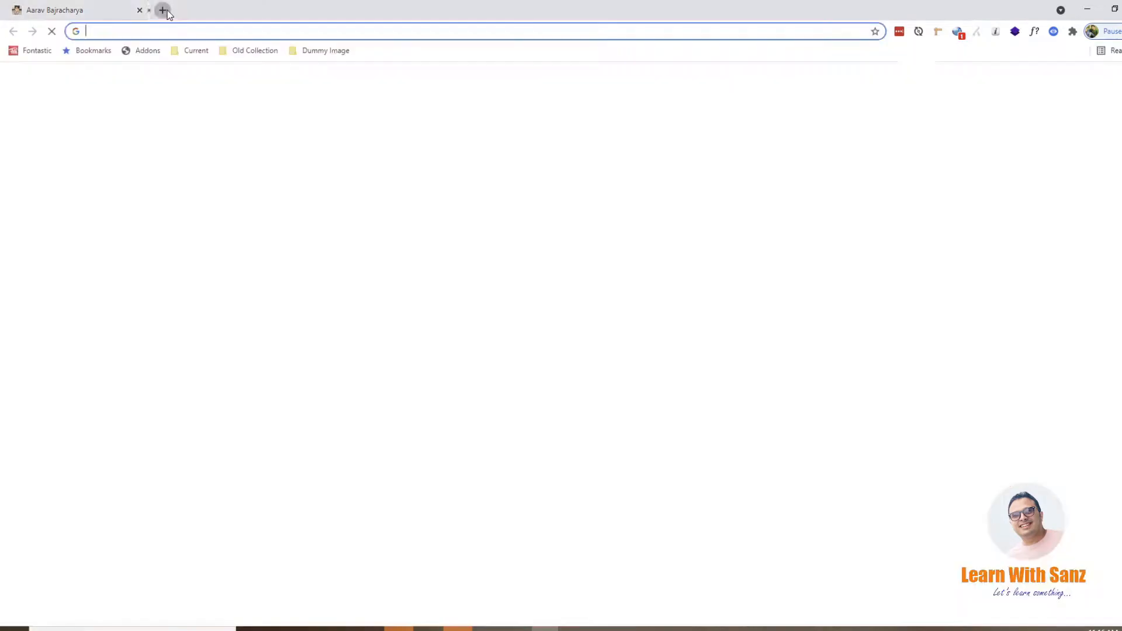
text(aar)
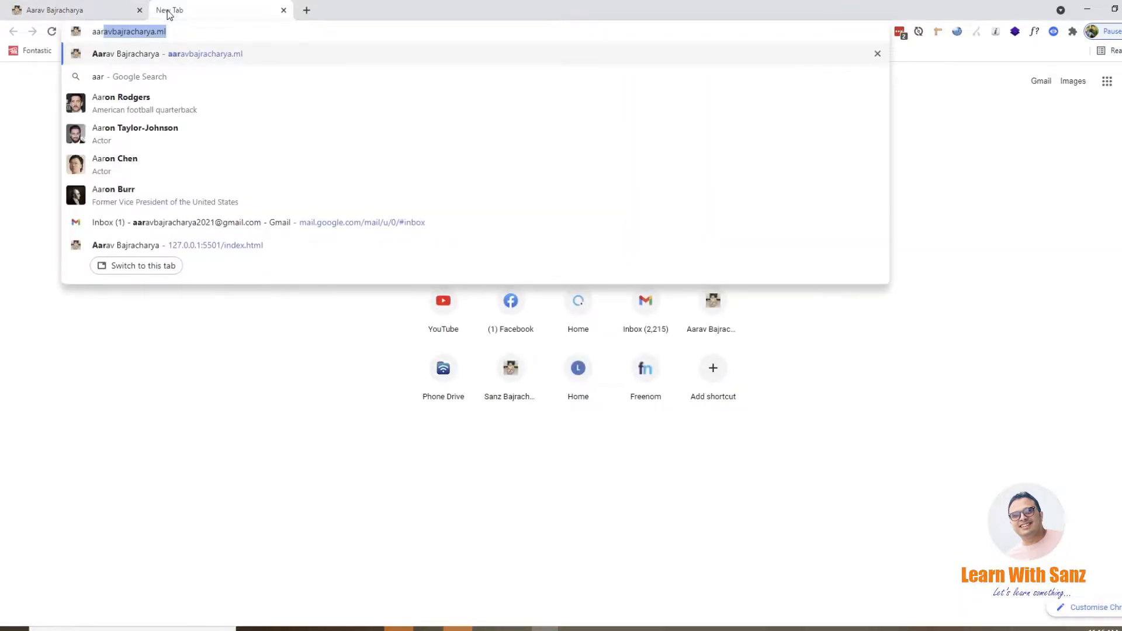
key(Return)
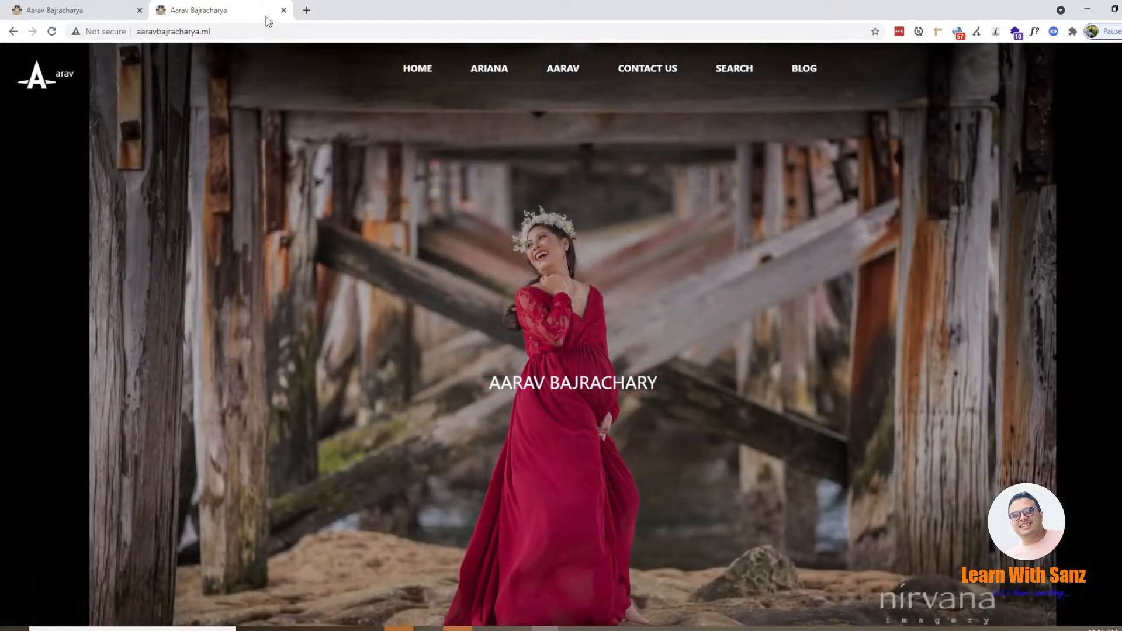
click(76, 10)
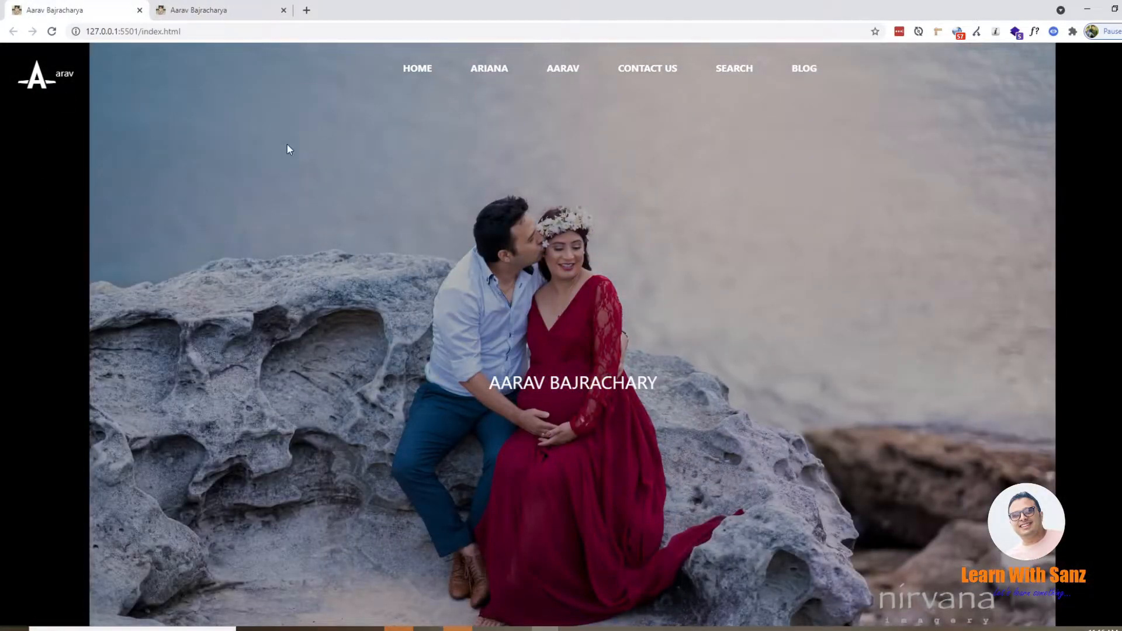
click(274, 12)
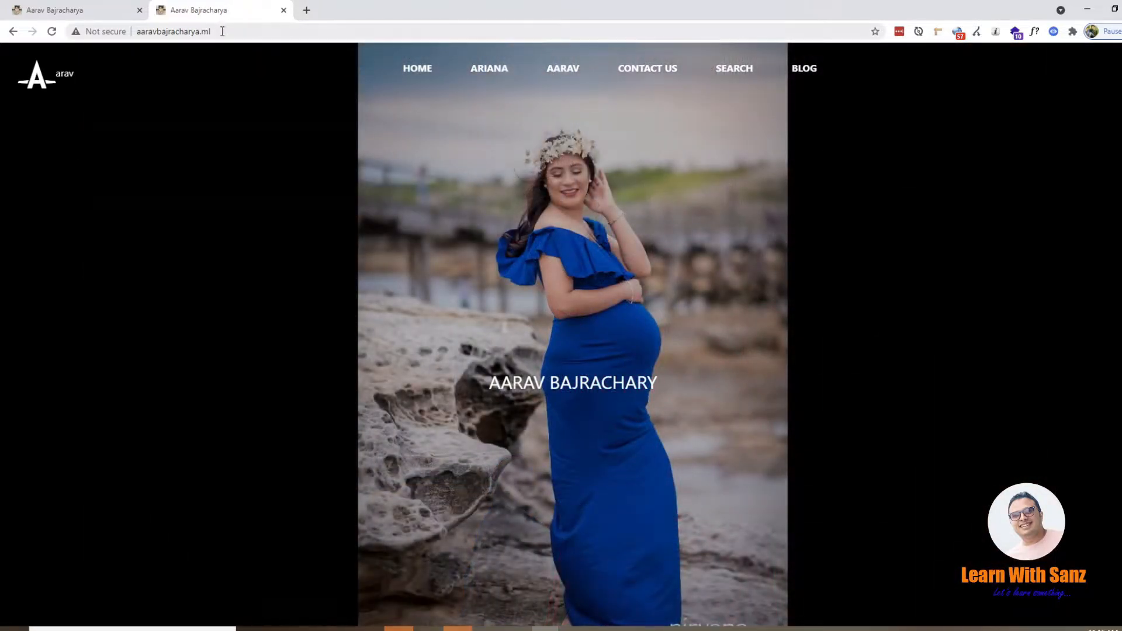
click(222, 31)
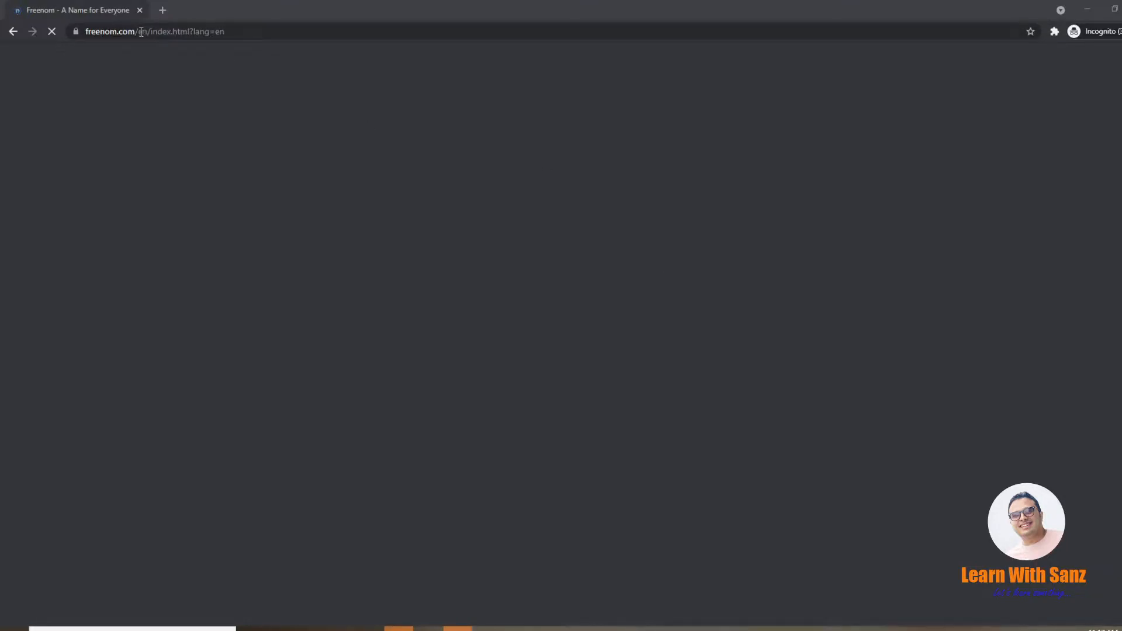
drag(140, 33, 474, 19)
key(BackSpace)
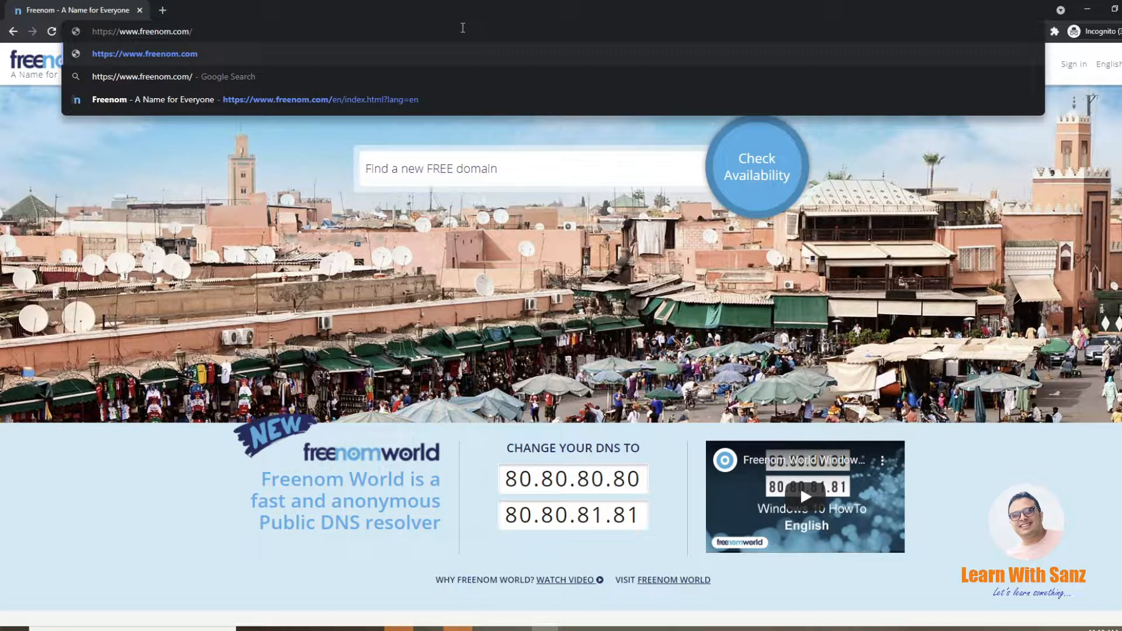
key(Escape)
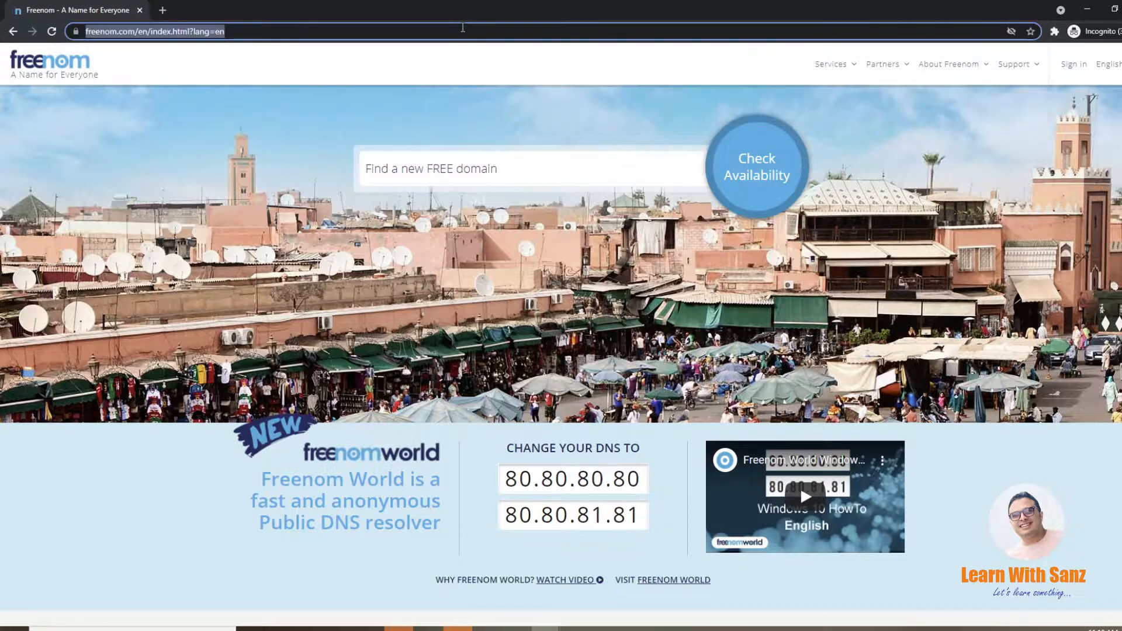
Step: Check the availability of the full-name domain ending in 123.ml and review the free and paid extensions offered
click(511, 161)
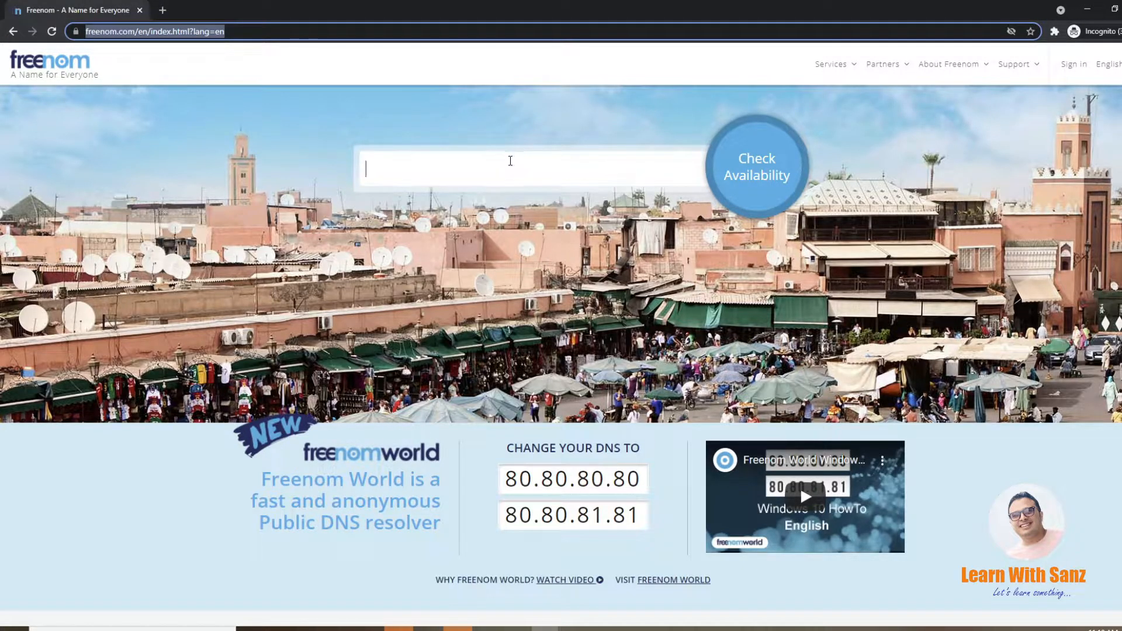
text(a)
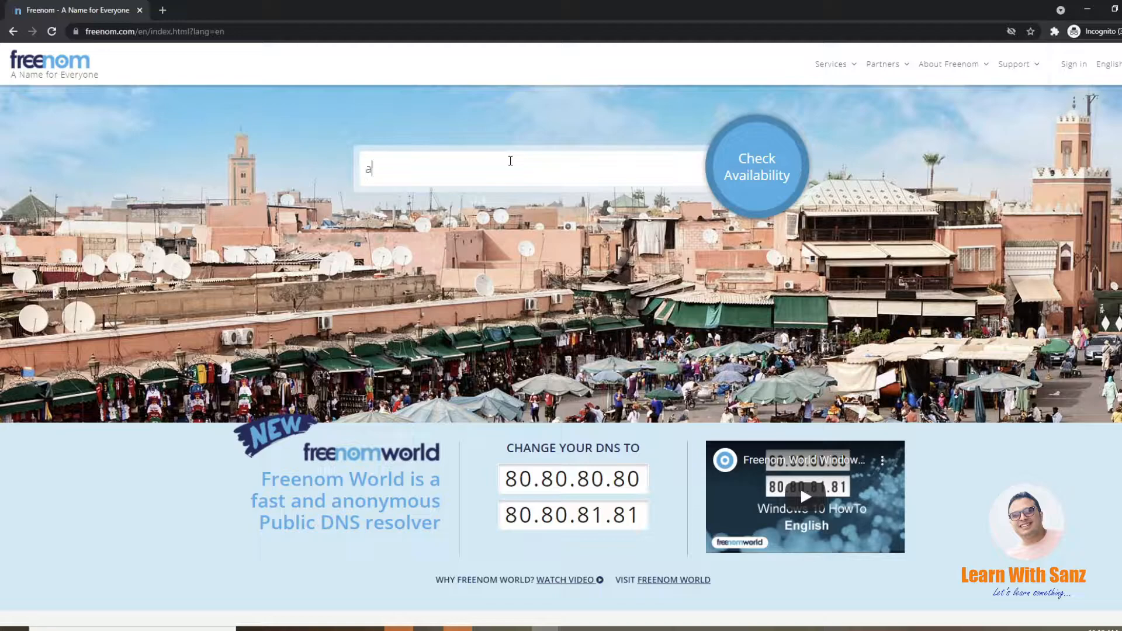
text(aravbajracharya123)
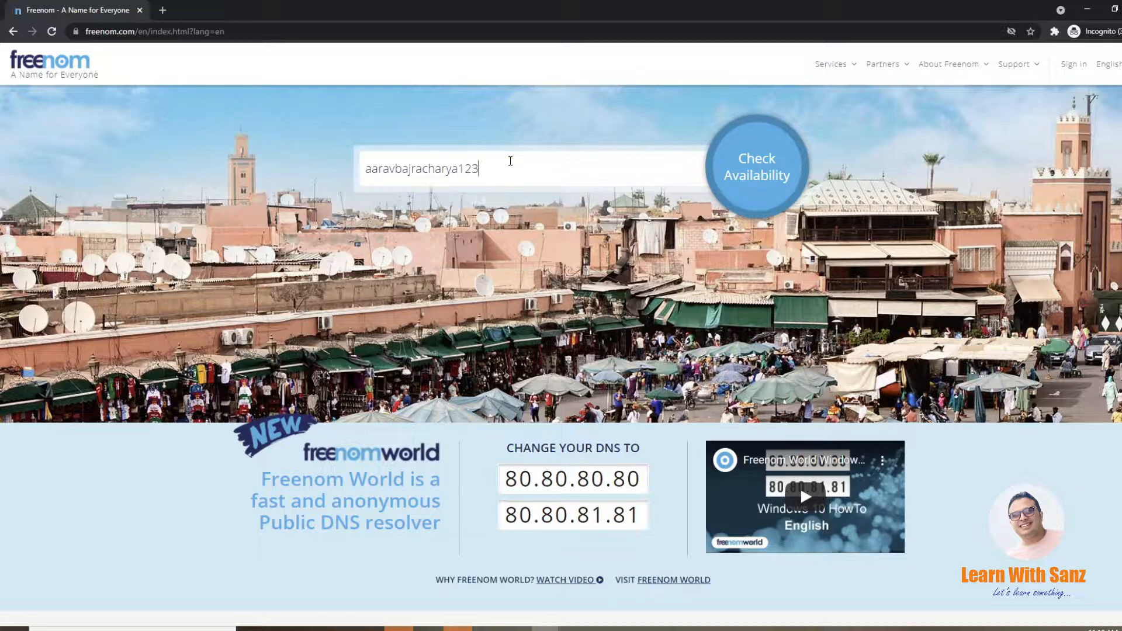
text(.ml)
key(Return)
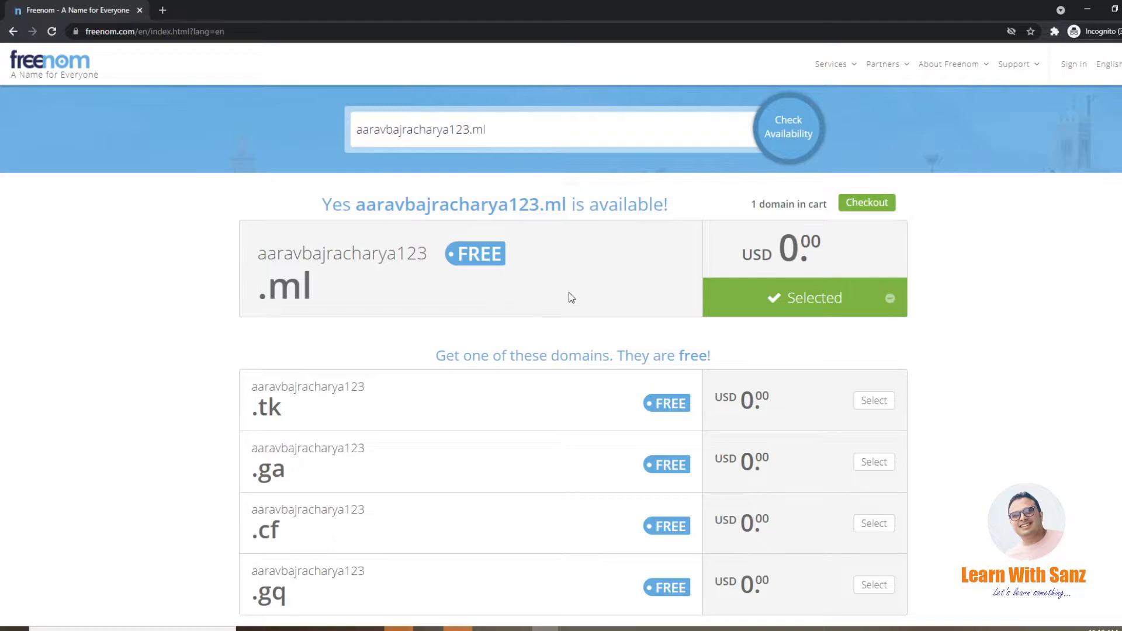
scroll(569, 298, down, 2)
scroll(570, 298, up, 2)
scroll(611, 343, down, 10)
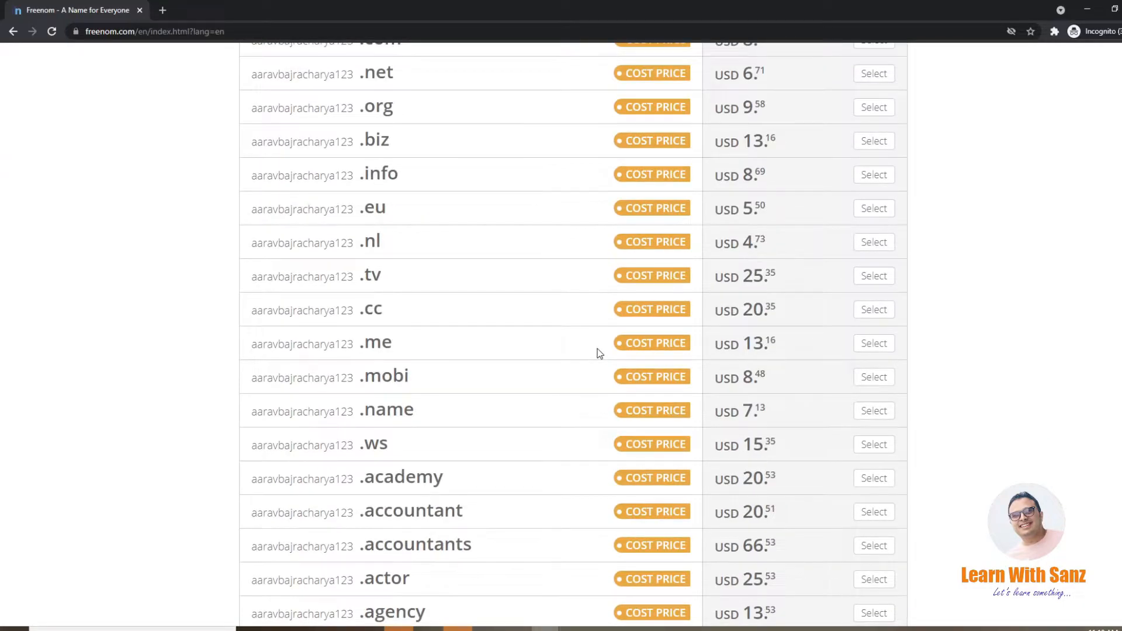
scroll(599, 352, down, 5)
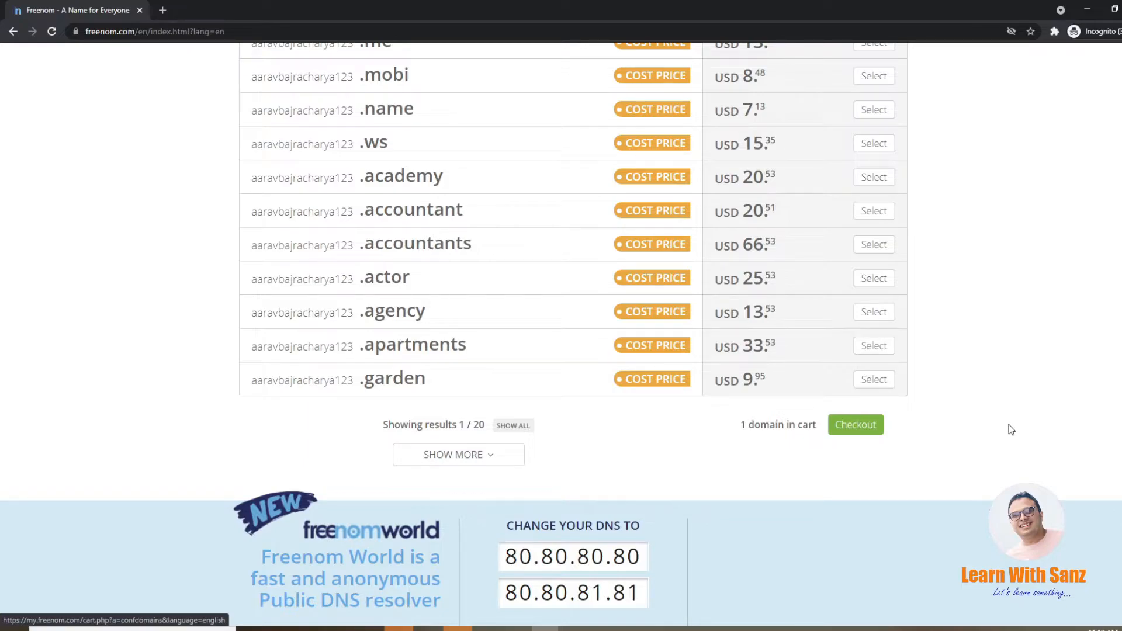
scroll(1010, 428, up, 15)
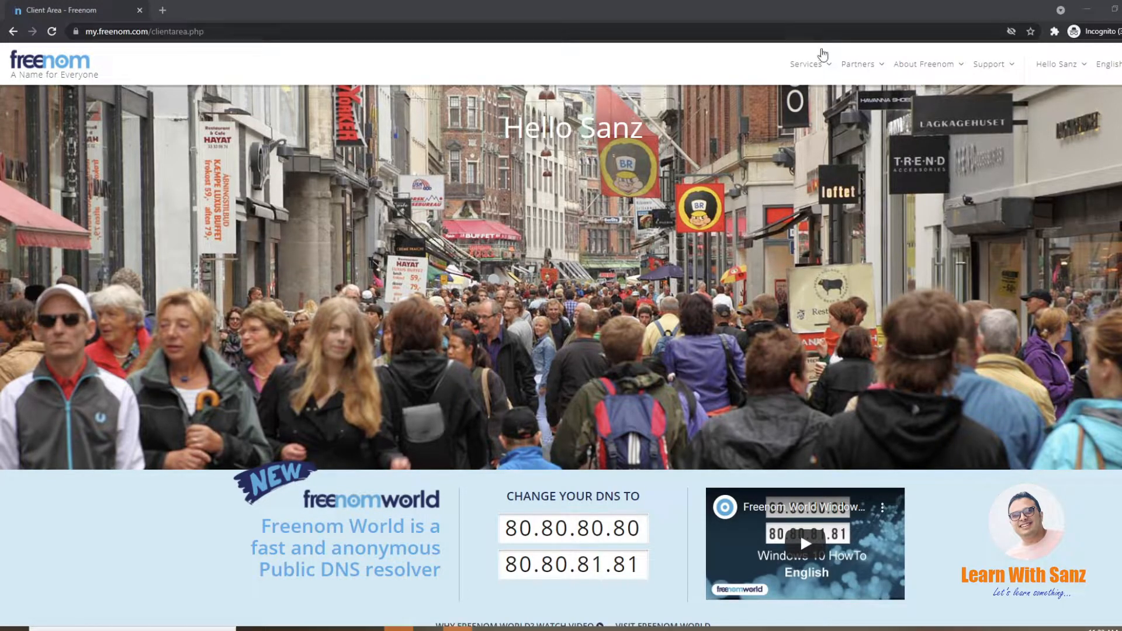
Step: View the registered domains in the Freenom client area
mouse_move(825, 79)
click(826, 128)
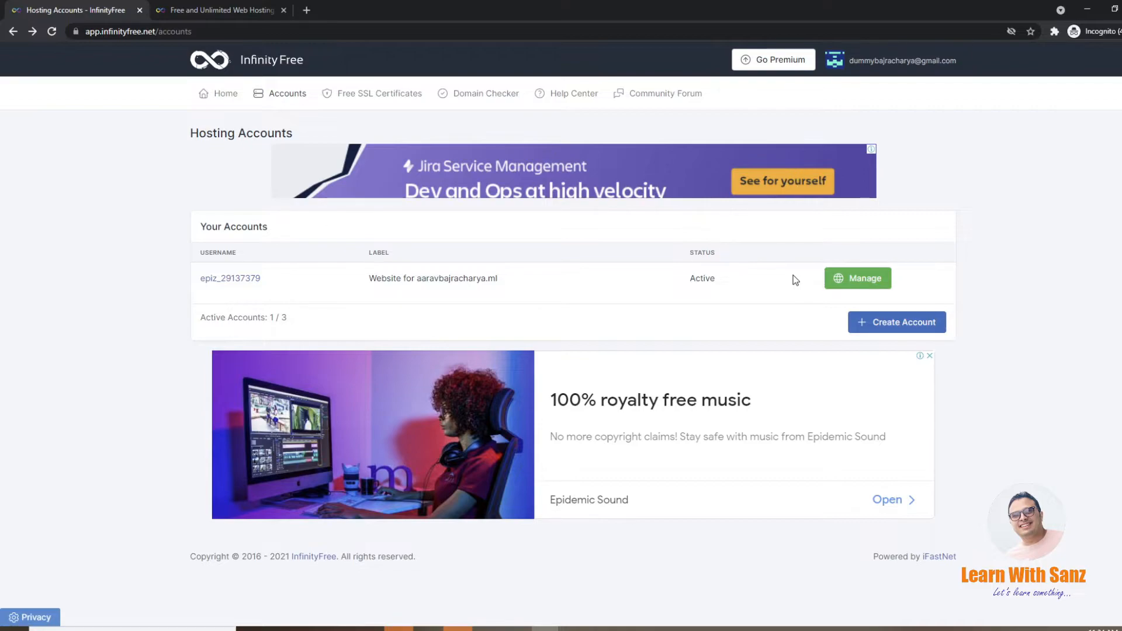
Step: Start creating an InfinityFree hosting account with the Custom Domain type, ready for the domain name entry
click(903, 323)
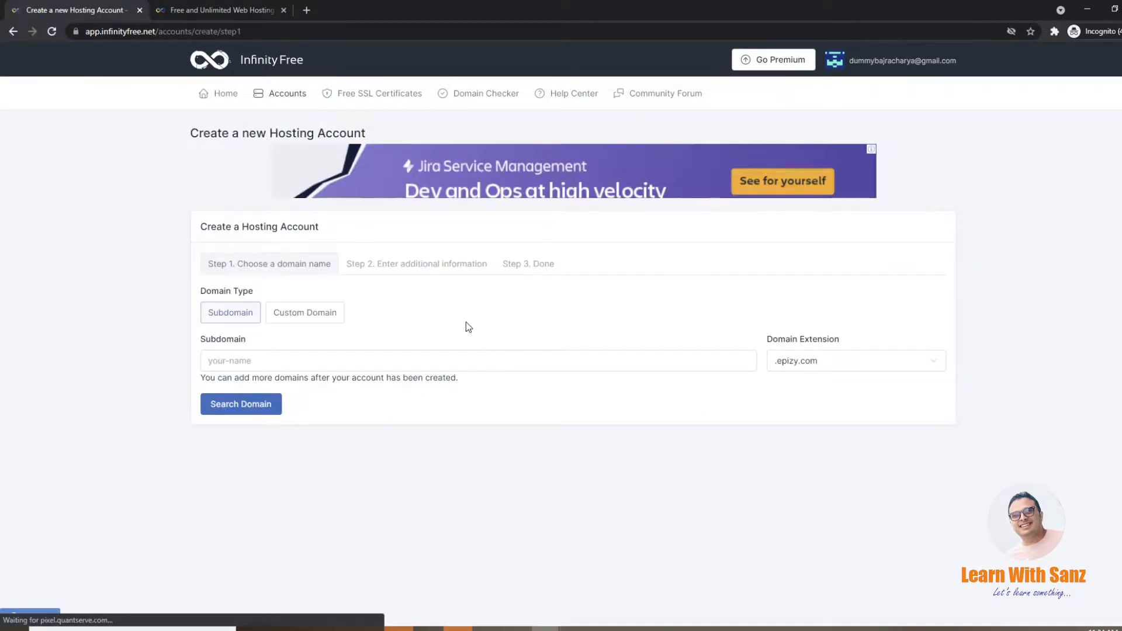
click(307, 316)
click(253, 415)
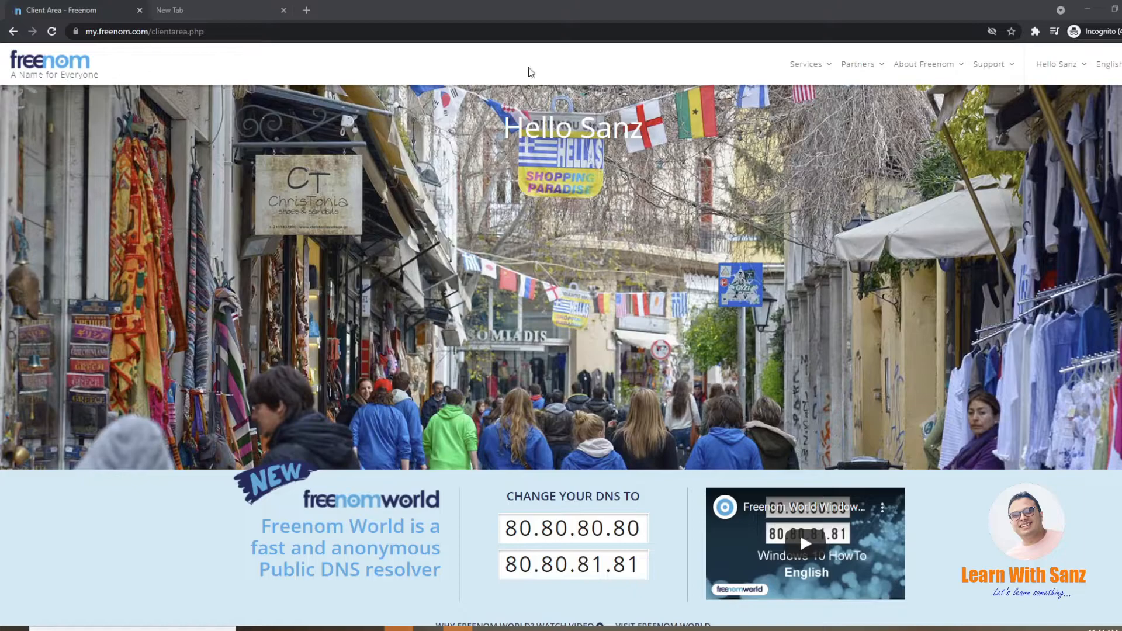
Step: Switch to Freenom, visit the registered .ml domain's website briefly, and open that domain's management page
click(830, 66)
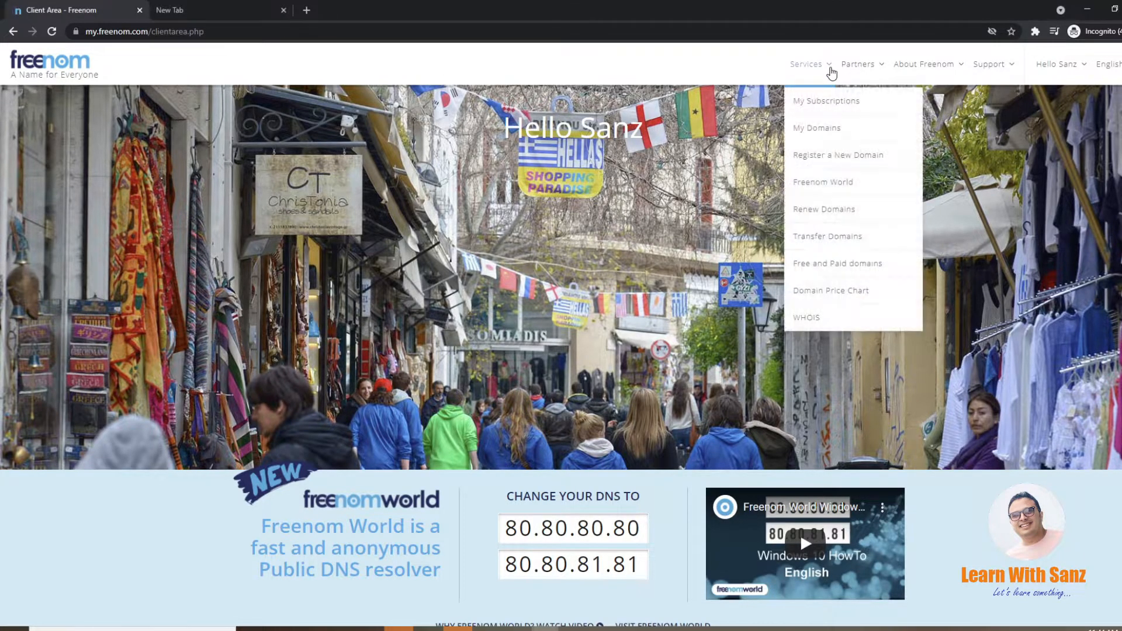
click(847, 127)
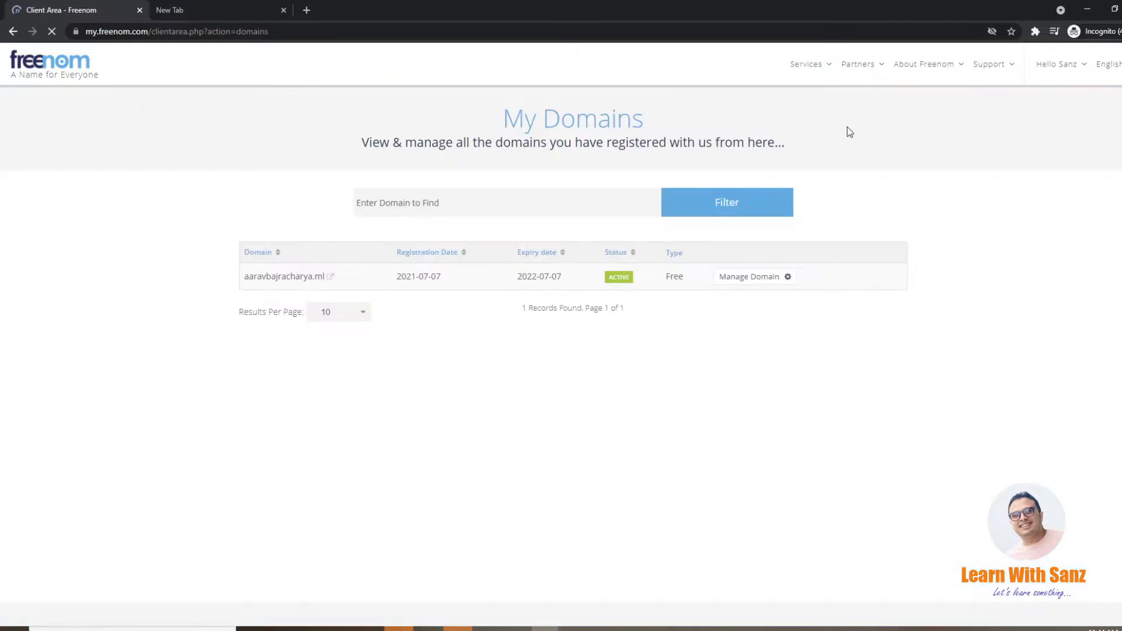
click(282, 278)
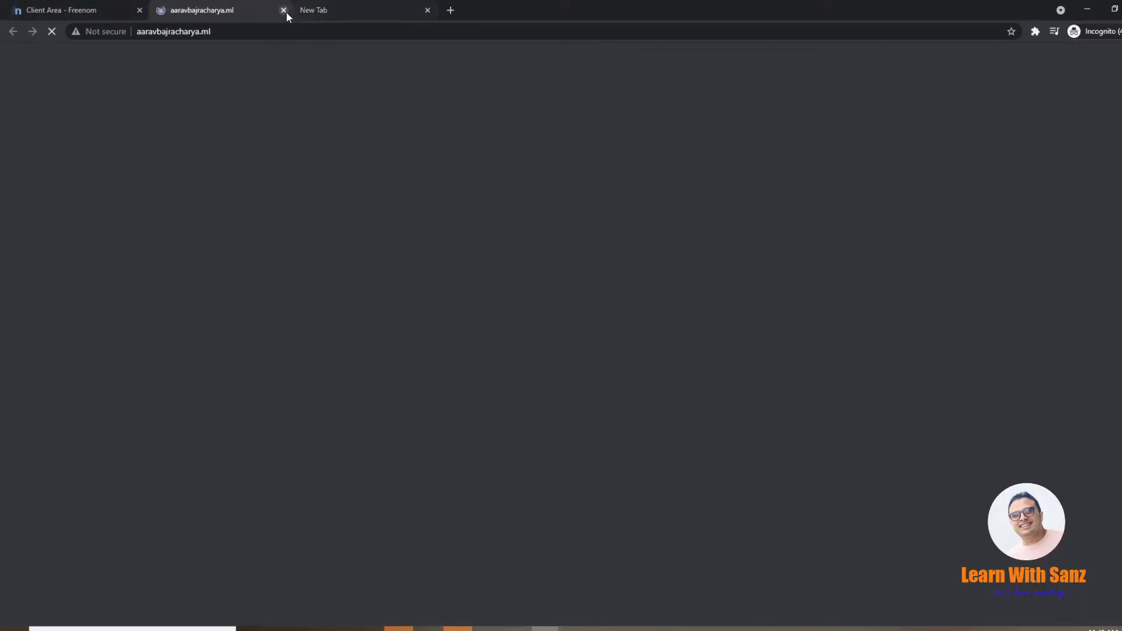
click(283, 10)
click(756, 279)
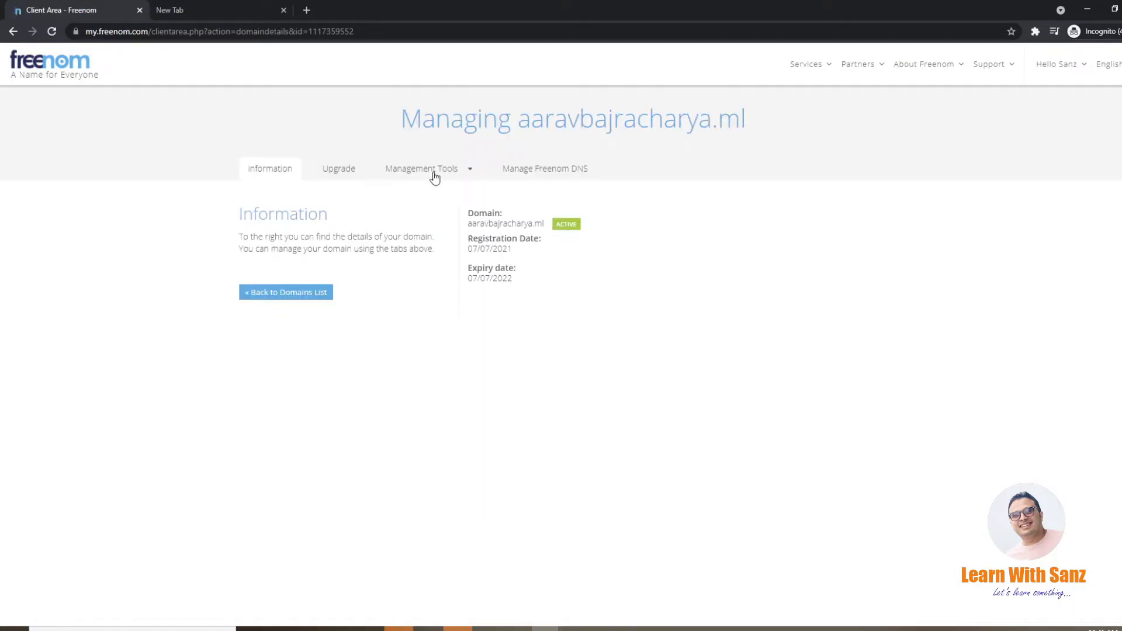
Step: Open the domain's nameserver settings and examine the custom entries for Nameserver 1 and Nameserver 2
click(473, 171)
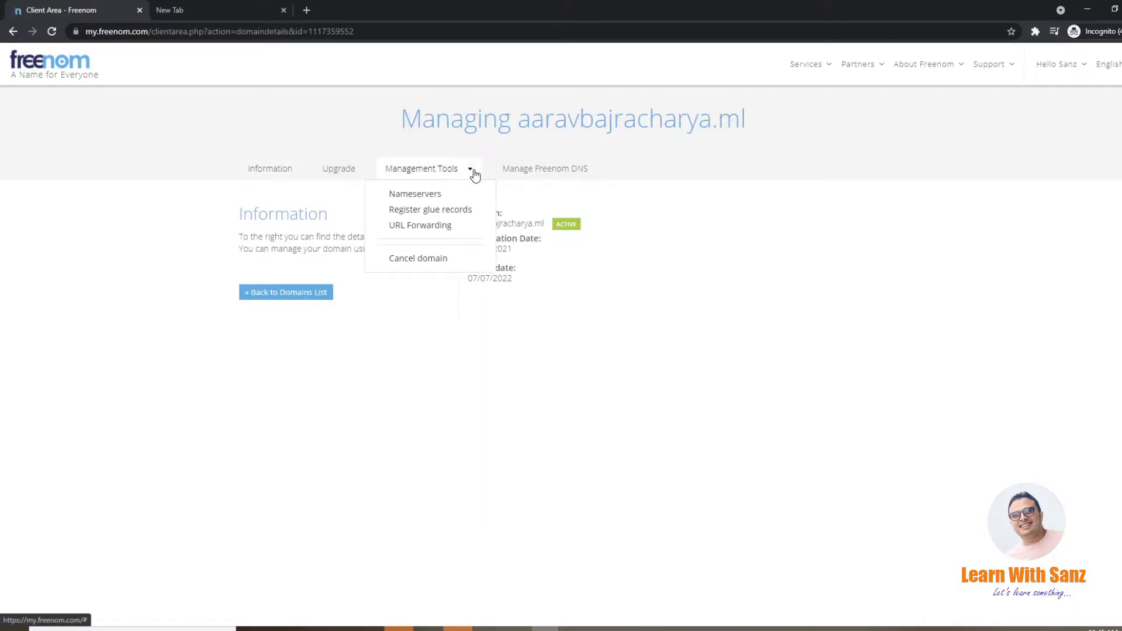
click(430, 194)
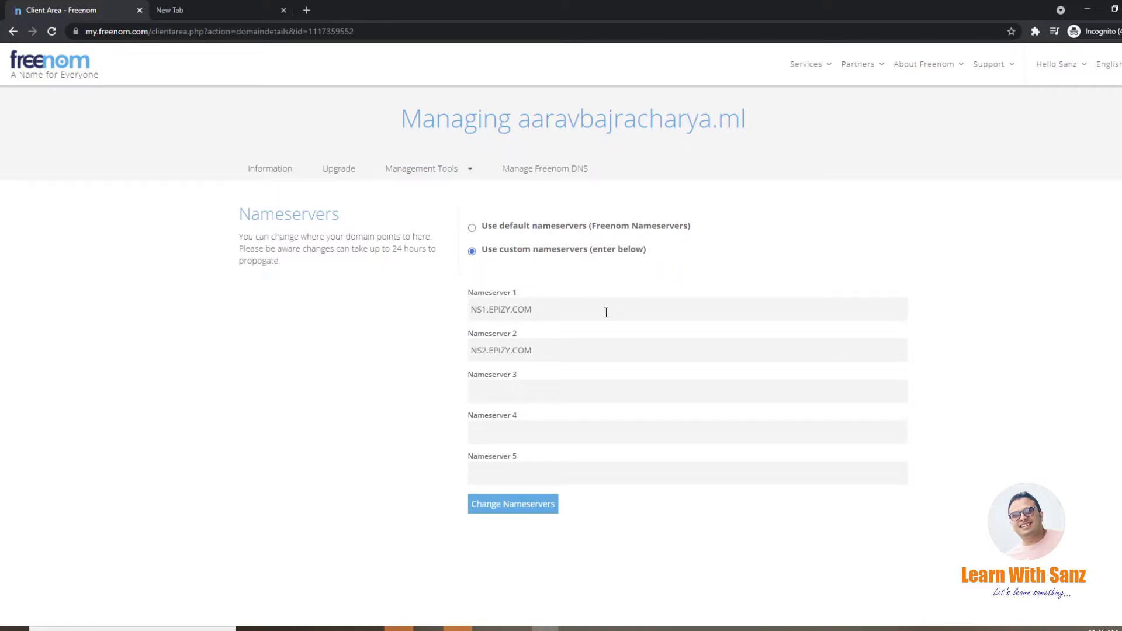
drag(603, 311, 252, 320)
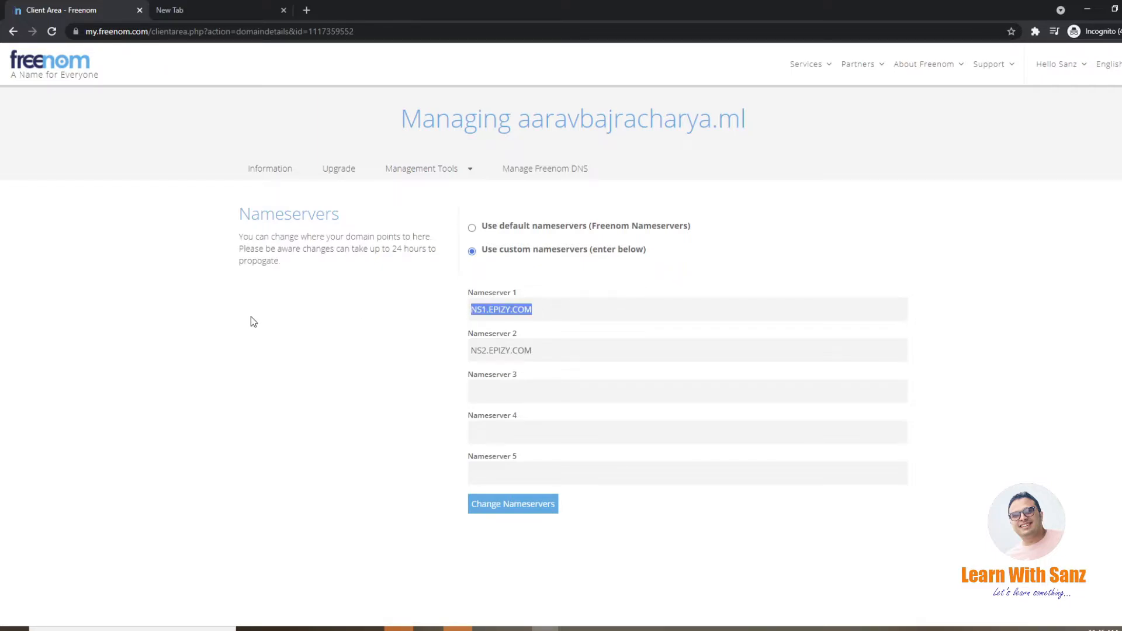
key(BackSpace)
key(ctrl+z)
drag(601, 359, 270, 351)
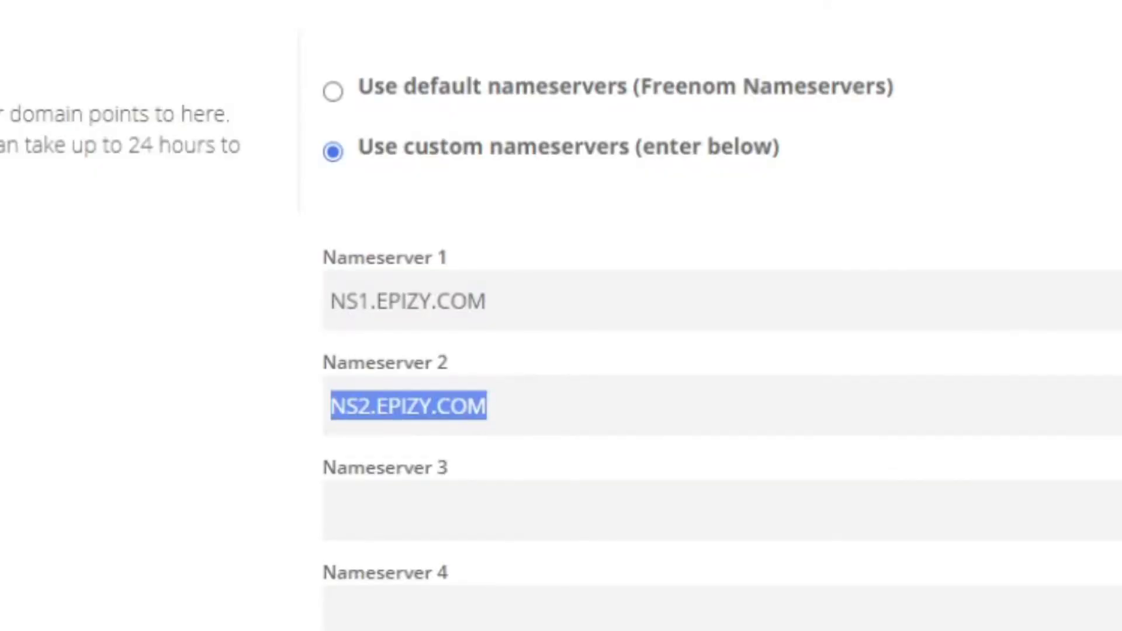
click(175, 404)
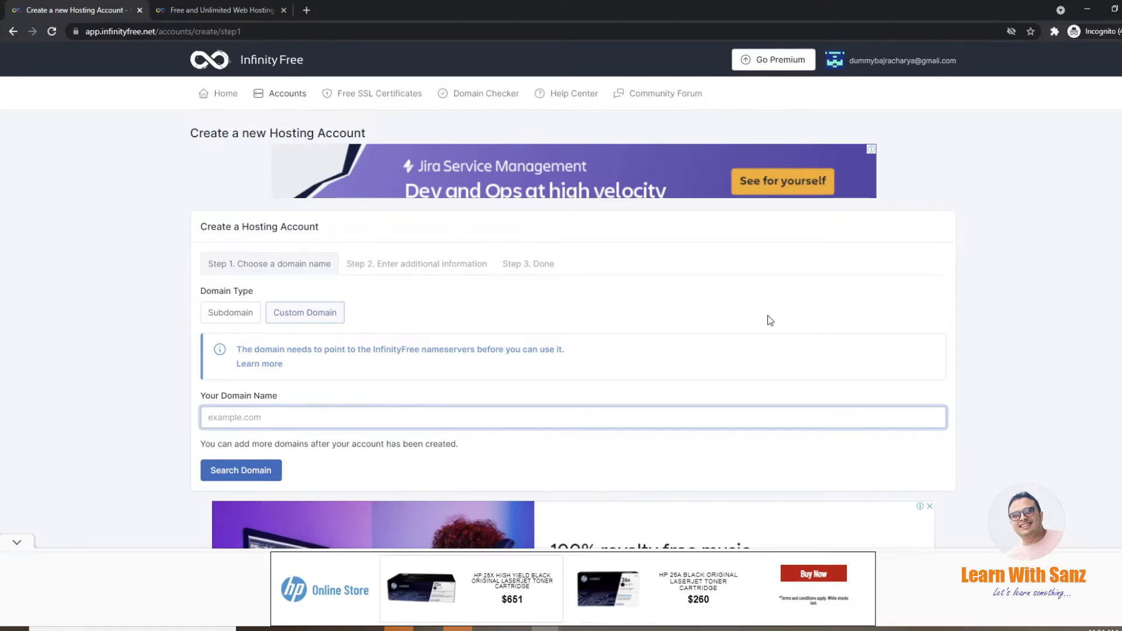
Step: Leave the account creation form and open the existing active hosting account's page to review its account and FTP details
click(221, 92)
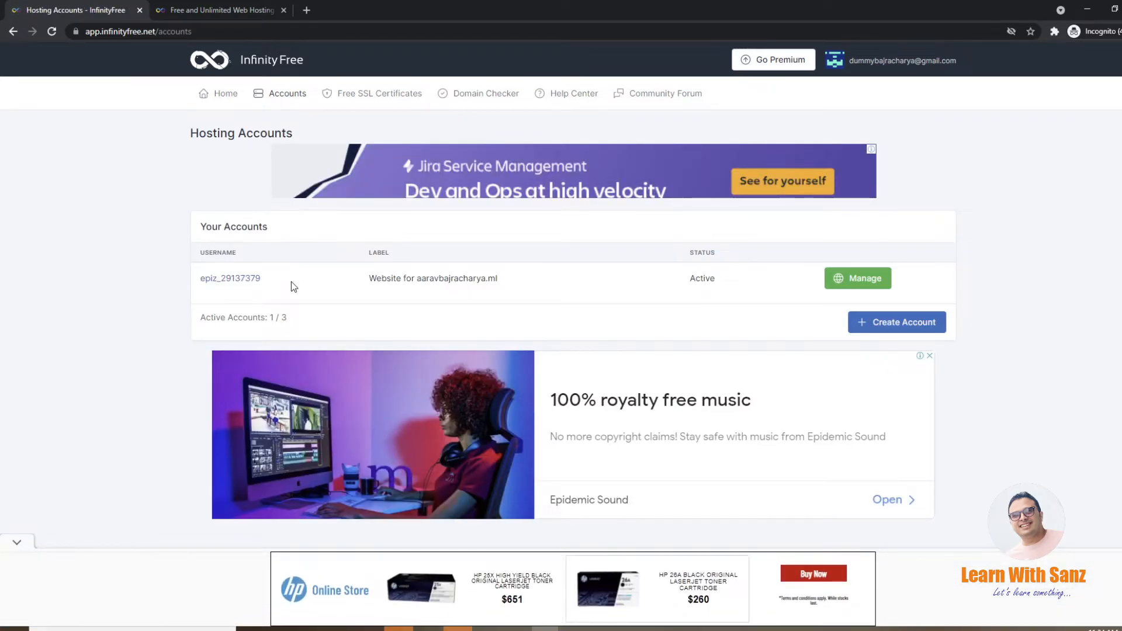
click(234, 279)
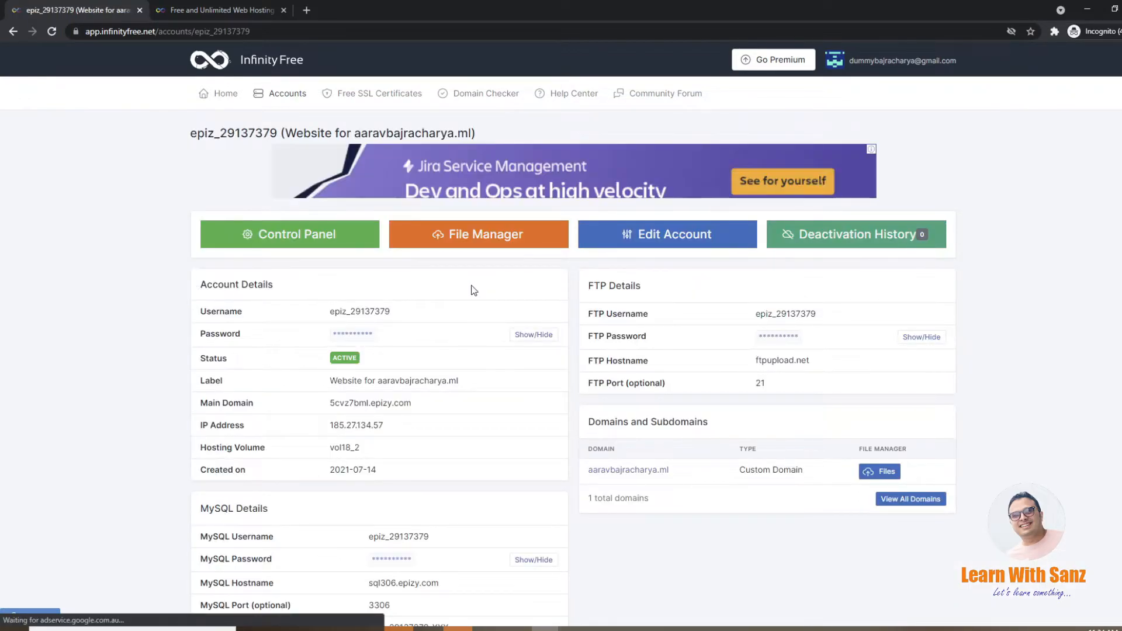
scroll(508, 374, down, 1)
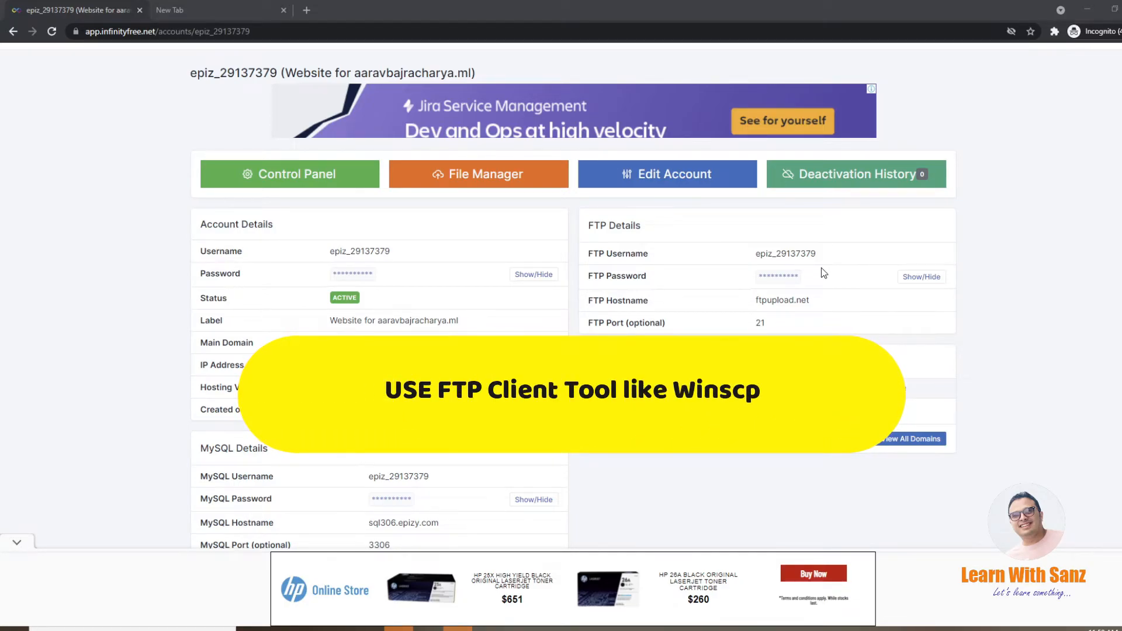
Step: Search the web for "download winscp" in the other browser tab and view the download options on the official WinSCP page
click(251, 11)
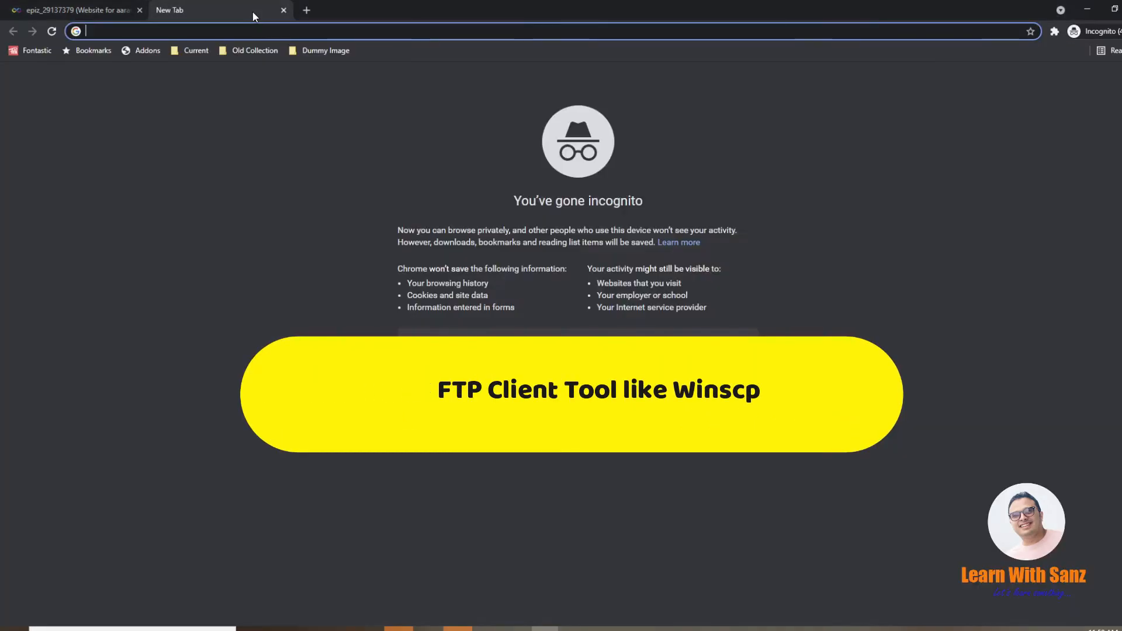
text(win)
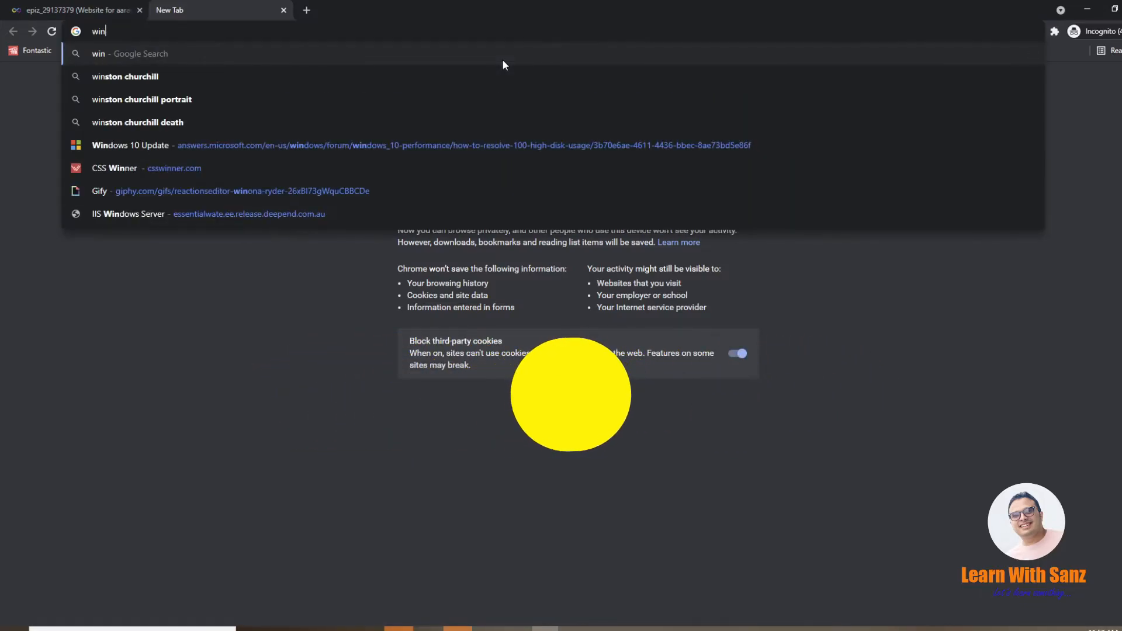
key(ctrl+a)
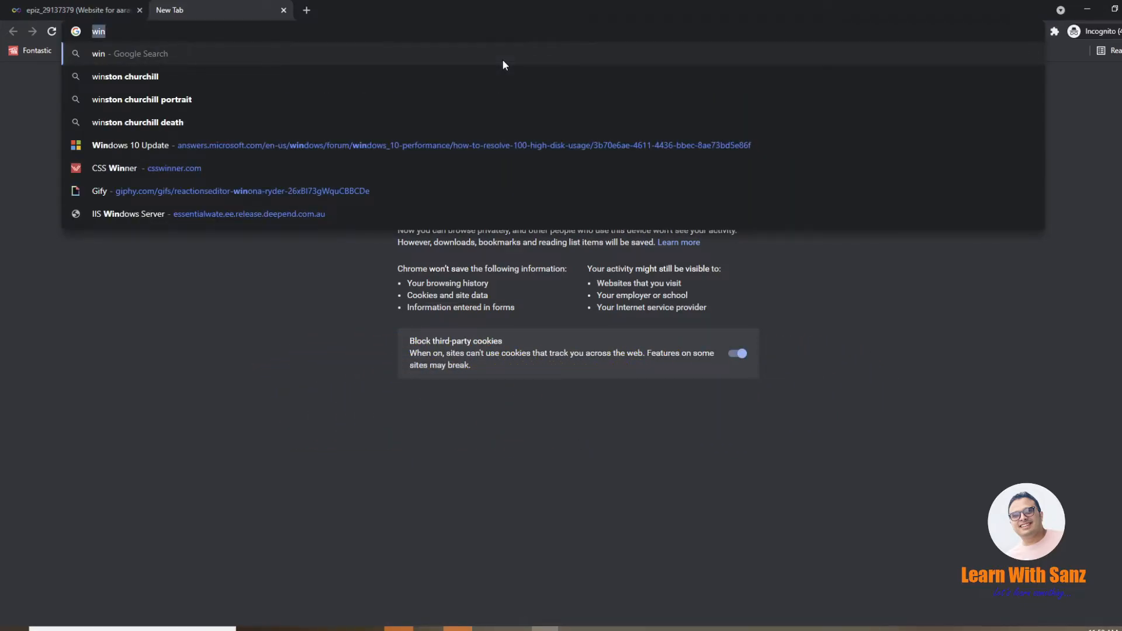
text(download winscp)
key(Return)
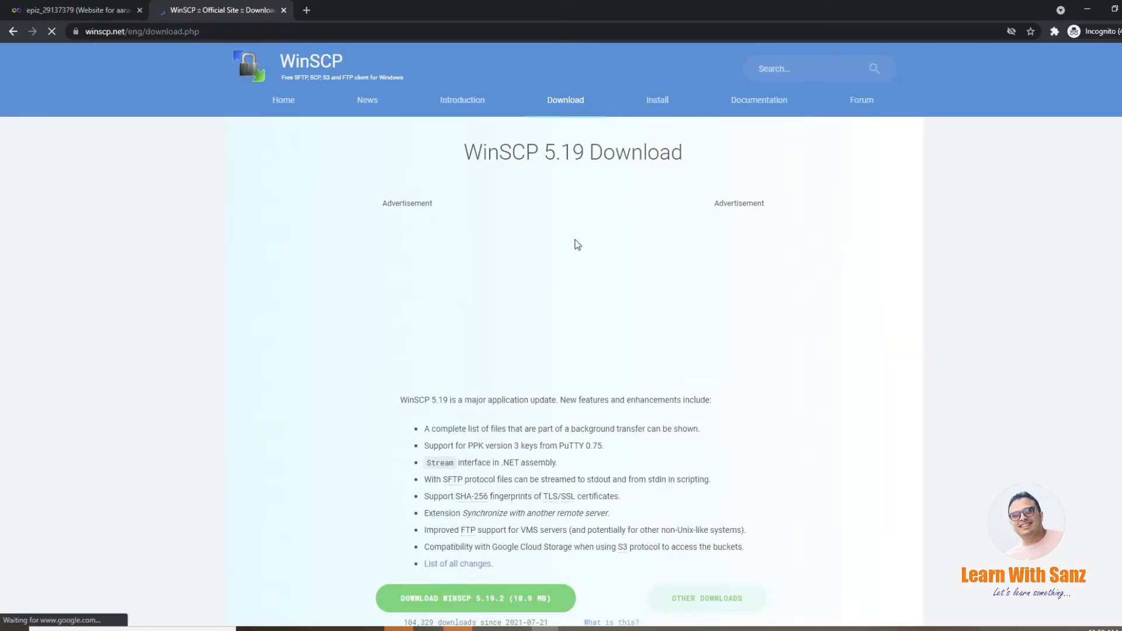
scroll(304, 530, down, 2)
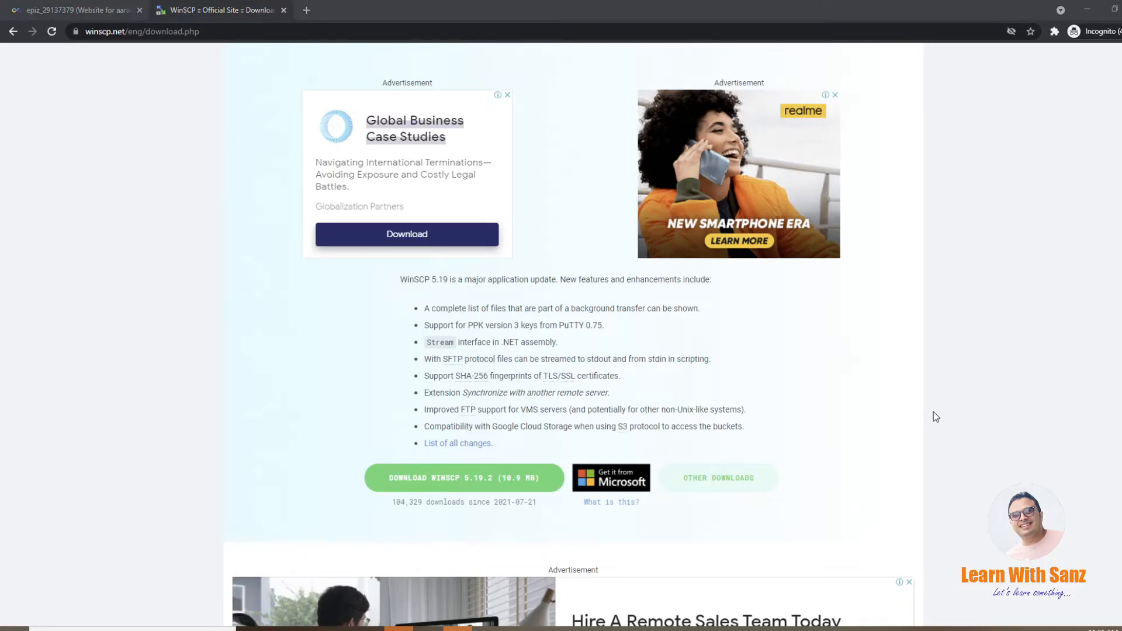
Step: Launch the installed WinSCP application and dismiss its update notice without upgrading
key(super)
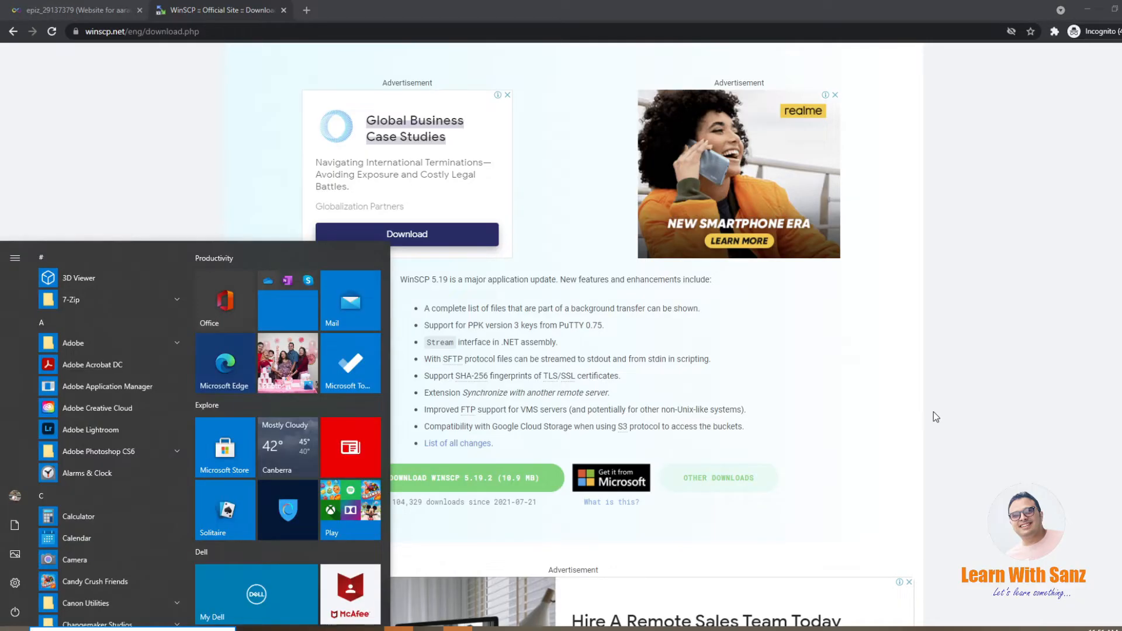
text(winscp)
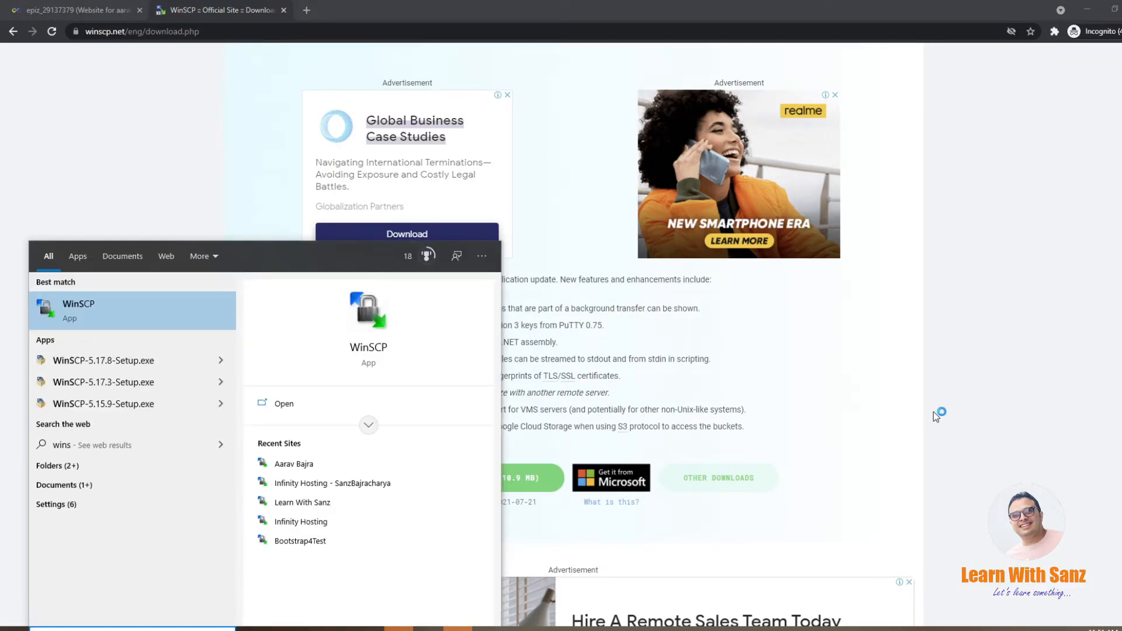
key(Return)
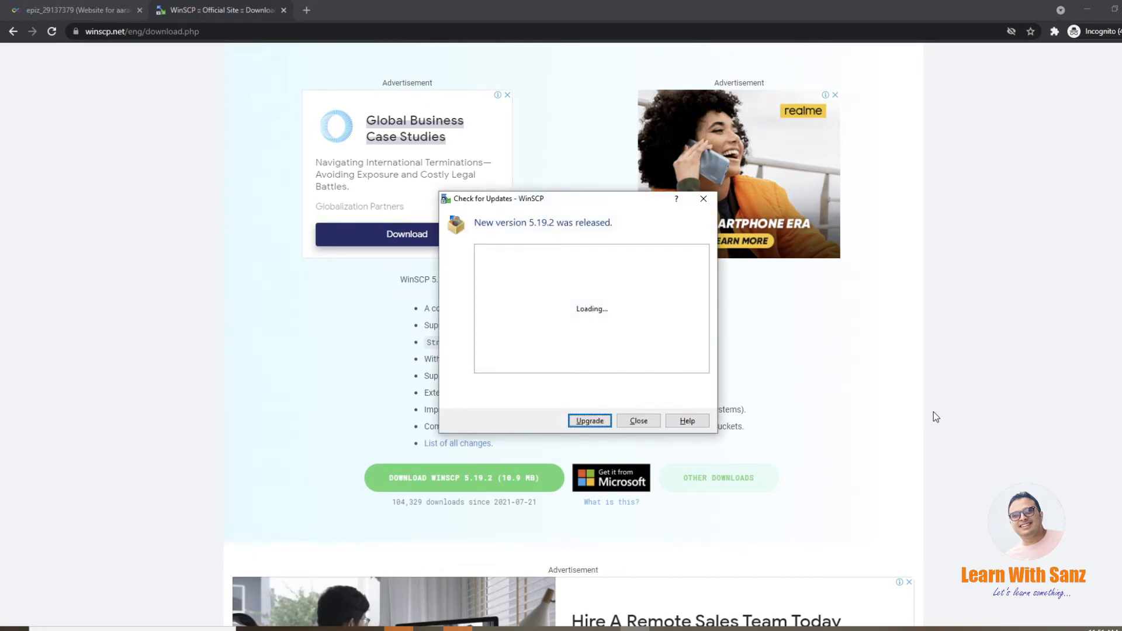
click(640, 419)
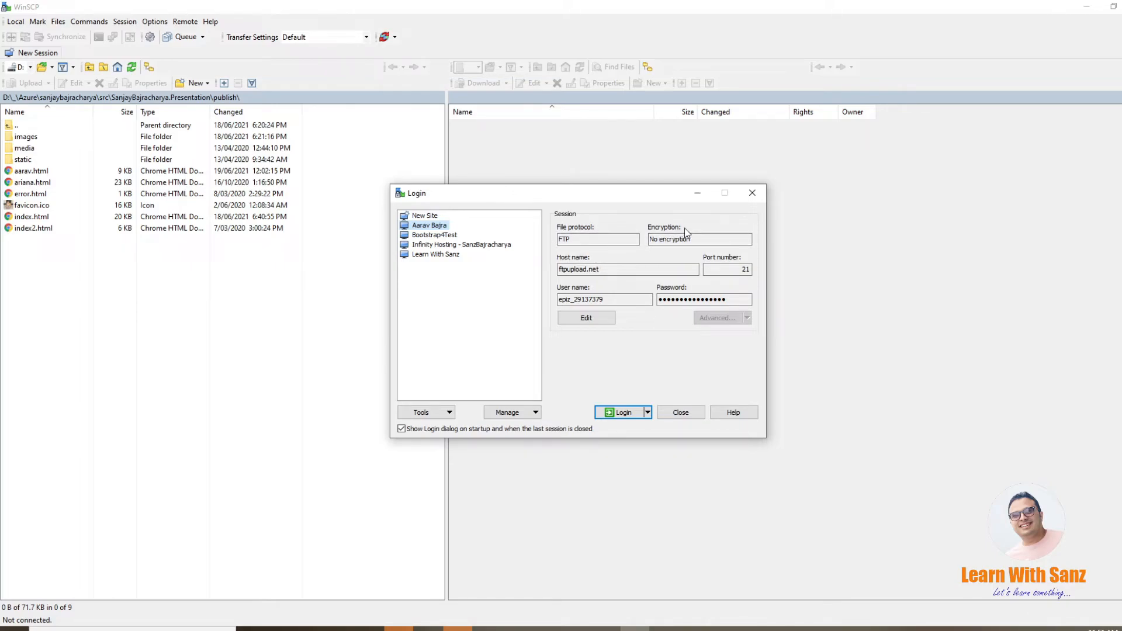
Step: Switch back to the InfinityFree hosting account page in the browser and examine its FTP Details section
click(546, 629)
click(700, 601)
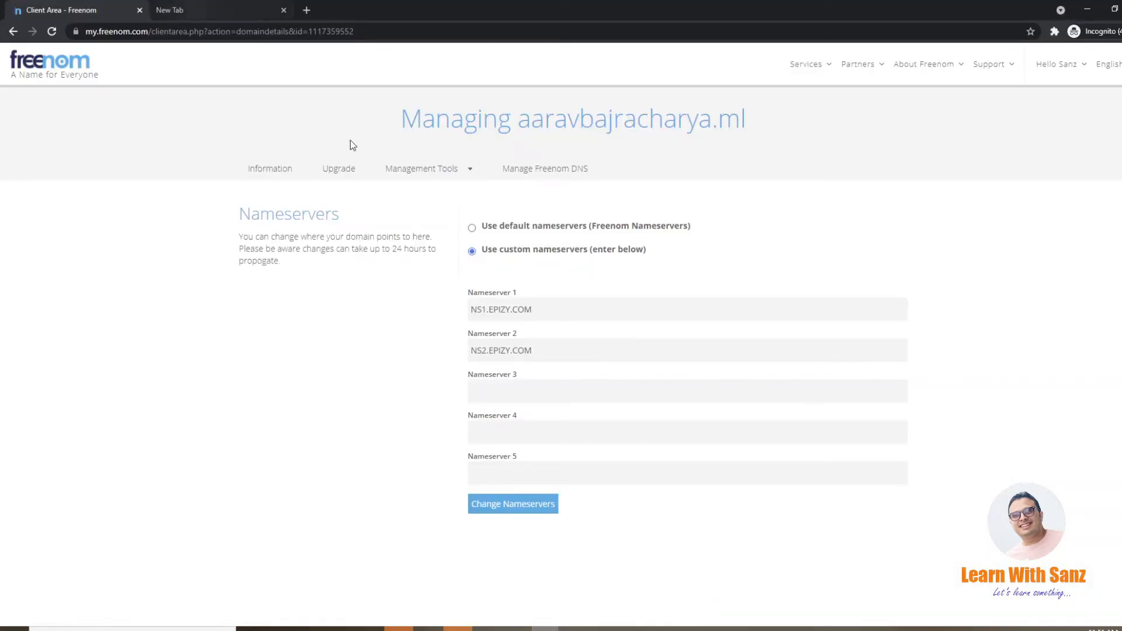
click(546, 629)
click(802, 582)
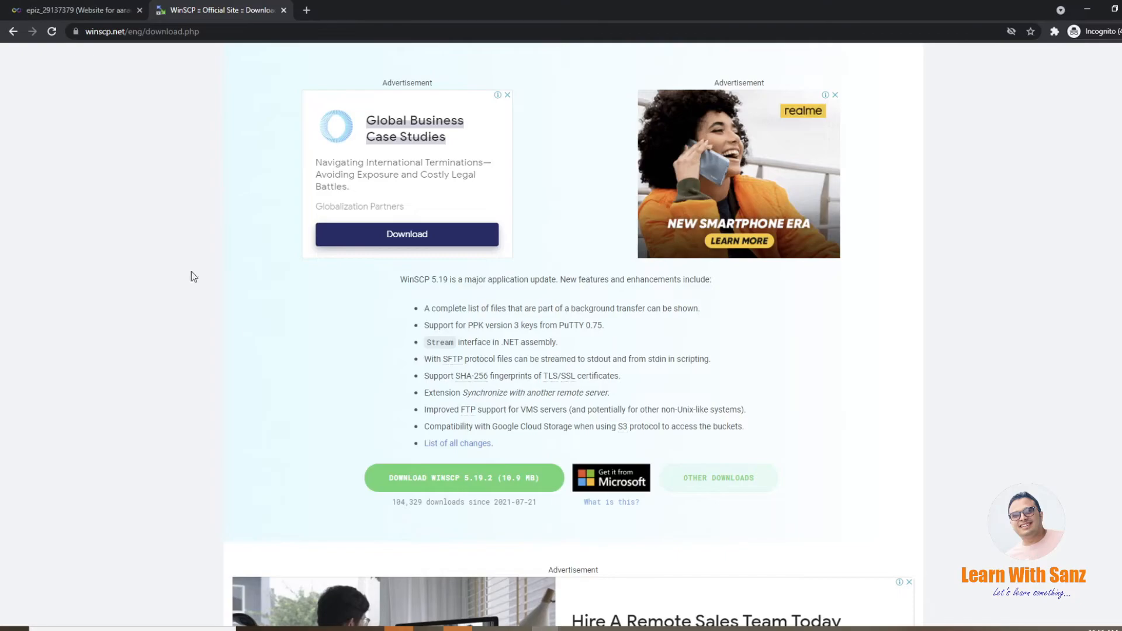
click(77, 12)
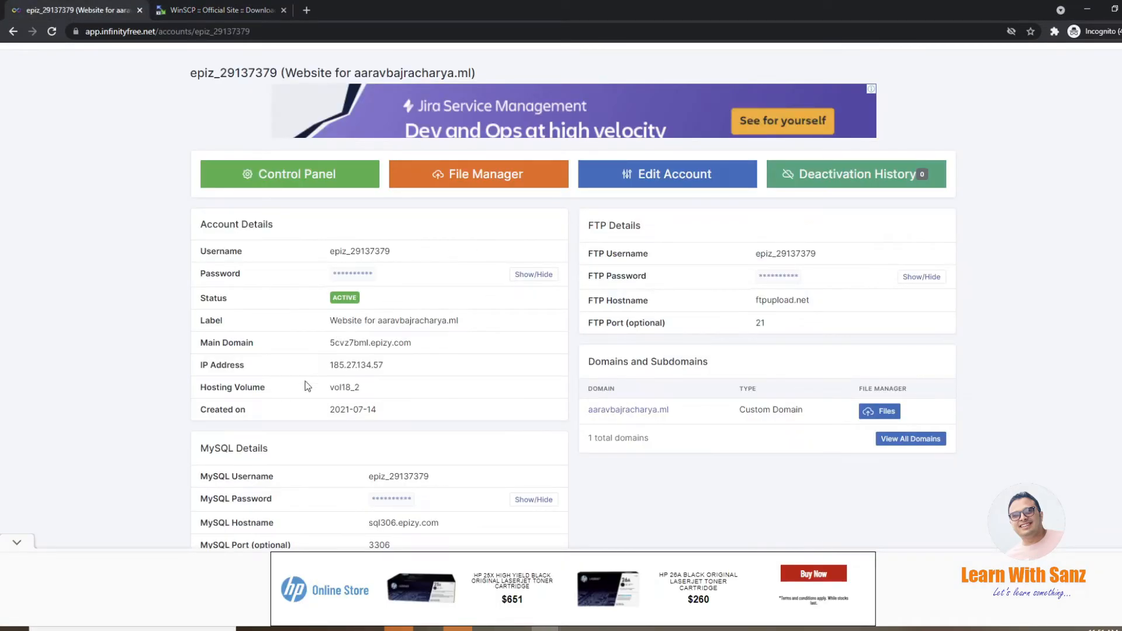
scroll(307, 401, up, 1)
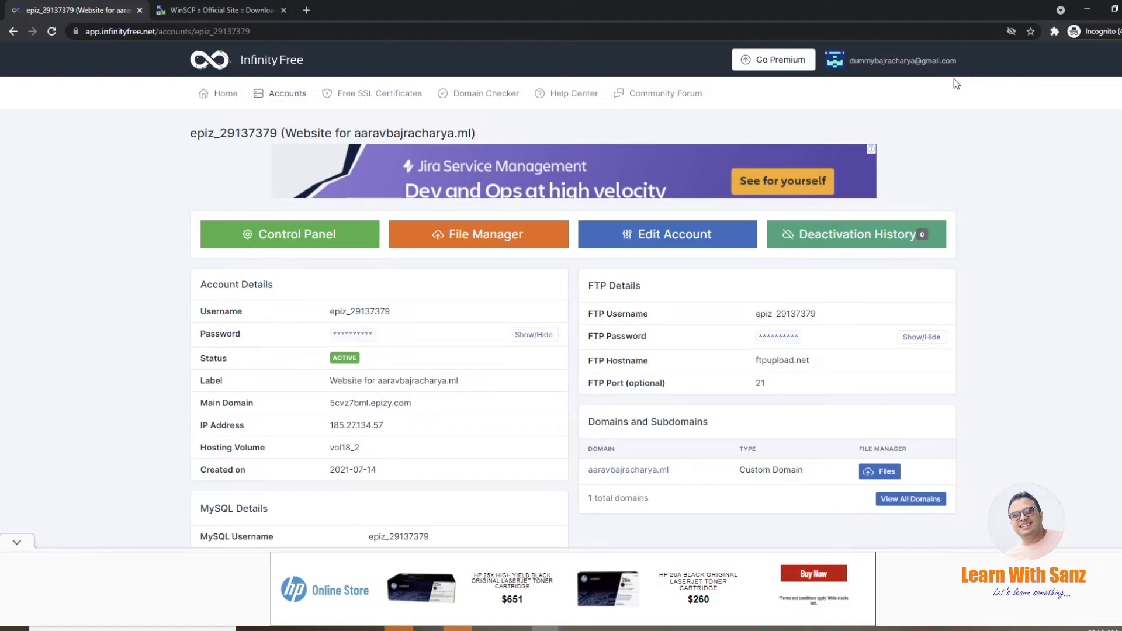
scroll(672, 235, down, 2)
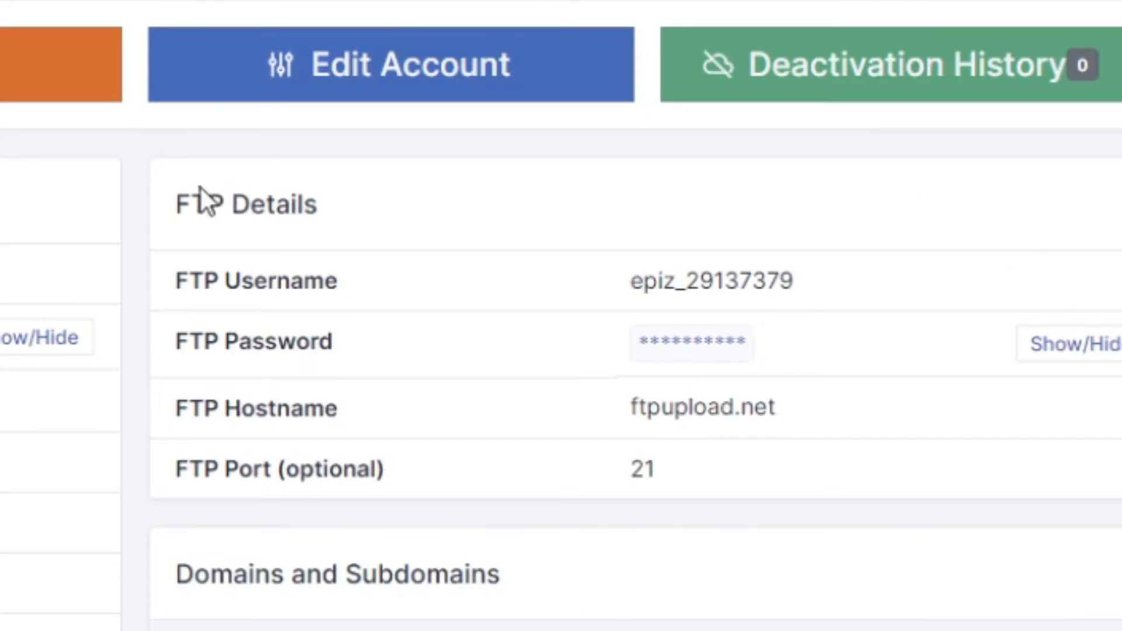
drag(182, 197, 391, 213)
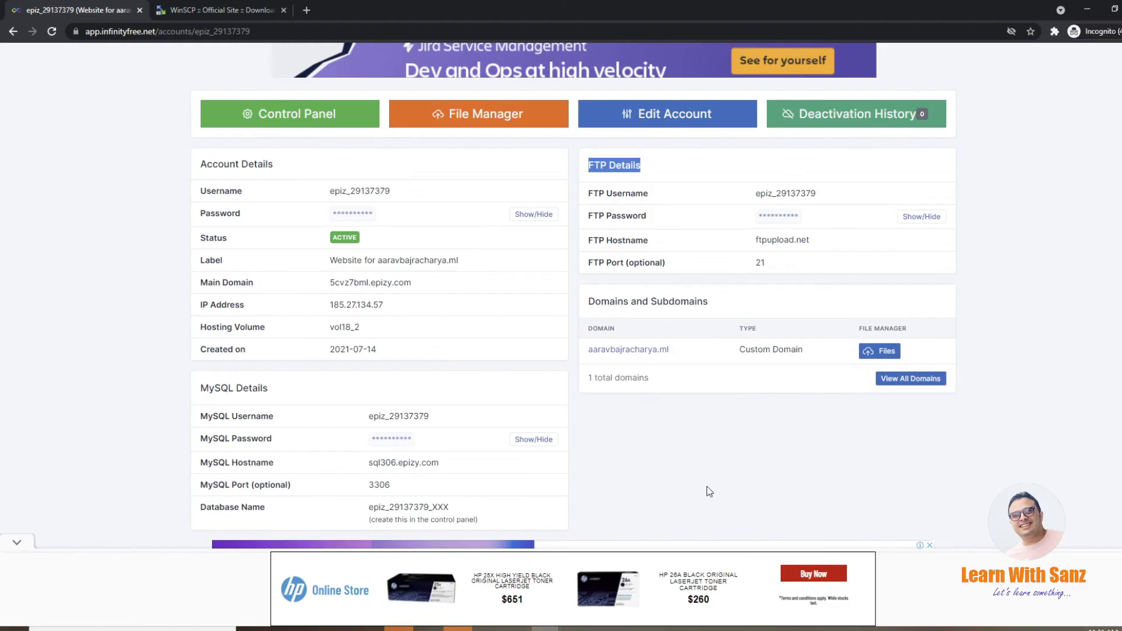
Step: Switch to WinSCP and start a new site with the file protocol set to FTP
click(630, 625)
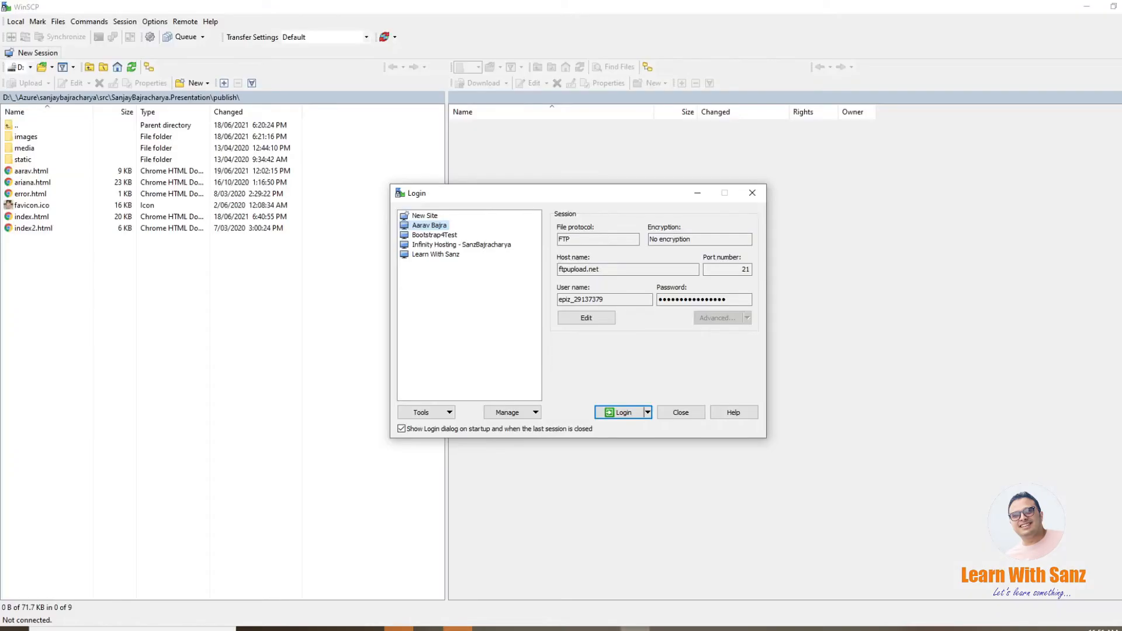
click(433, 217)
click(638, 240)
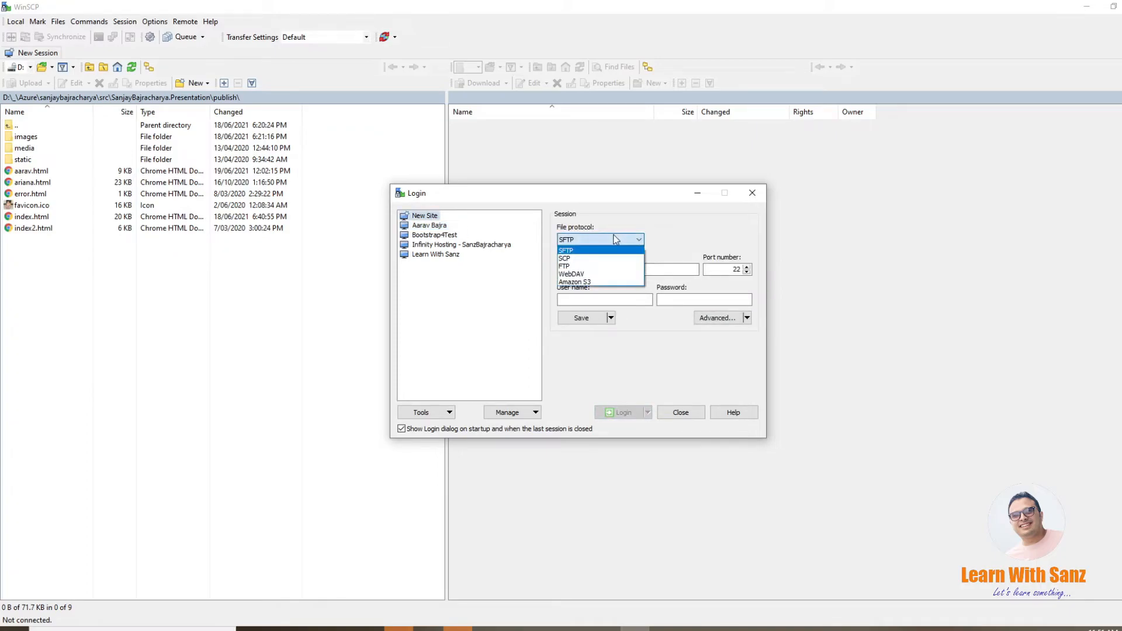
click(570, 266)
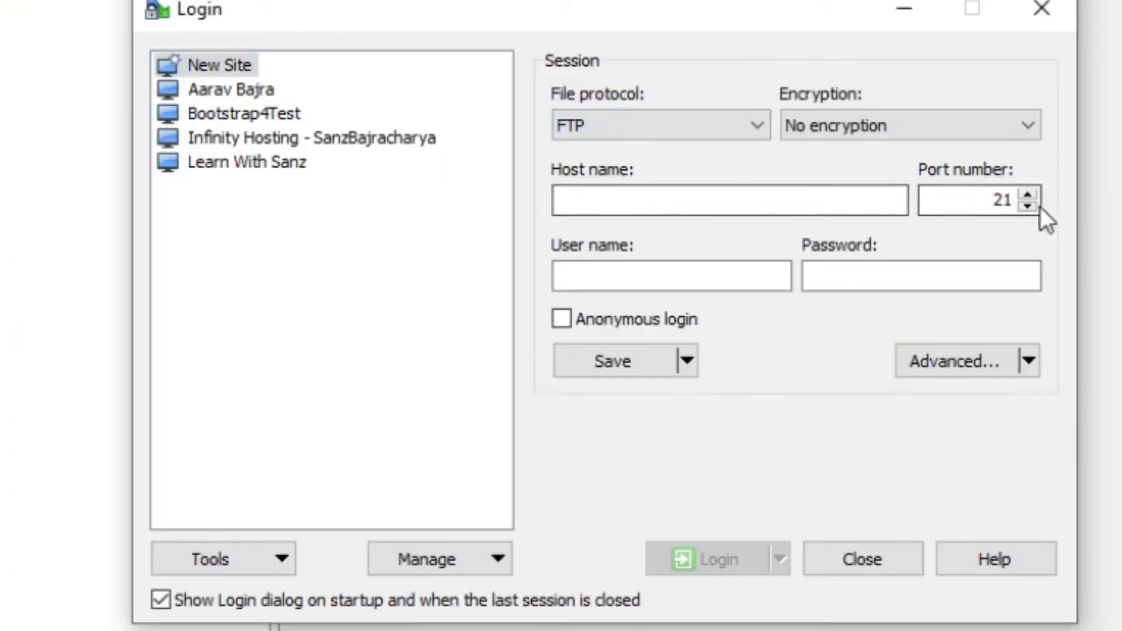
Step: Log in to the first saved FTP site, hosted on ftpupload.net, and open its remote htdocs folder
click(206, 92)
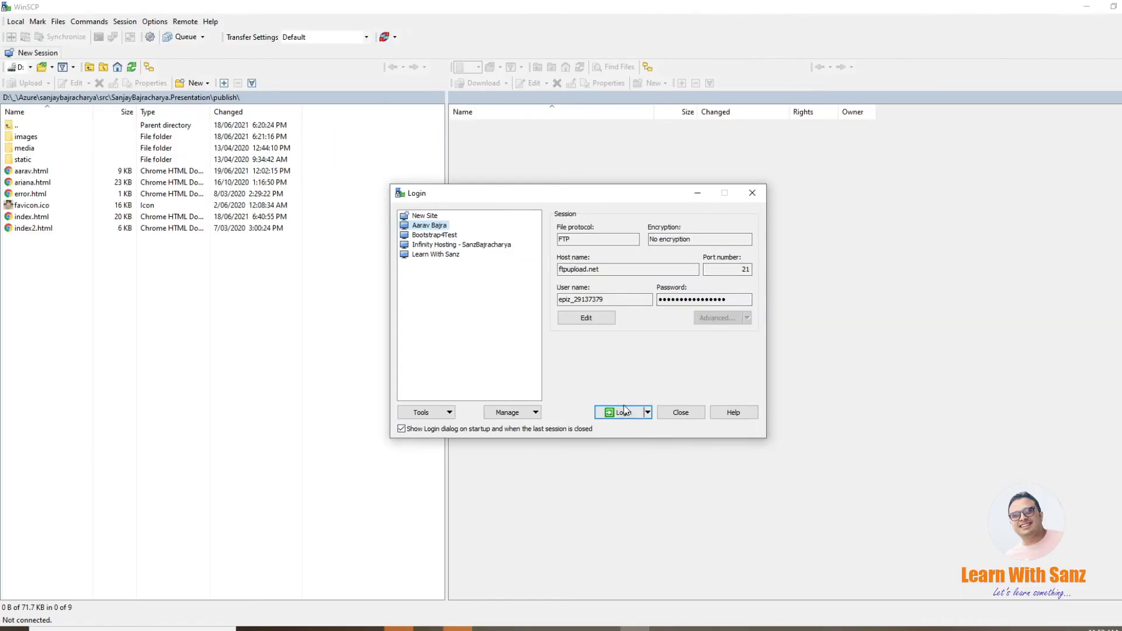
click(621, 412)
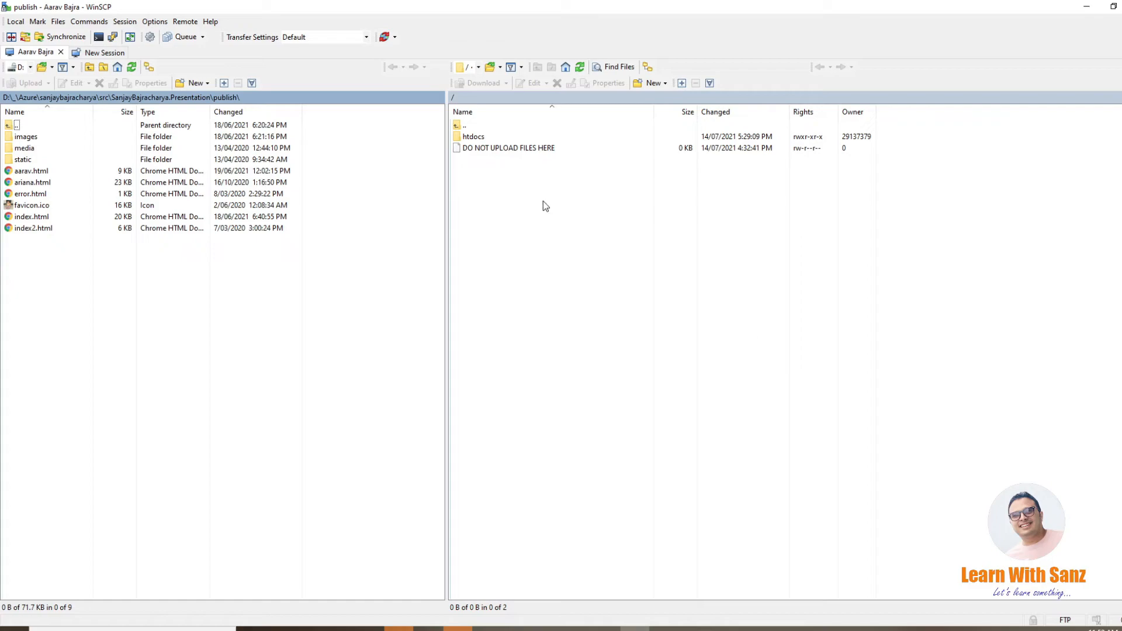
double_click(471, 136)
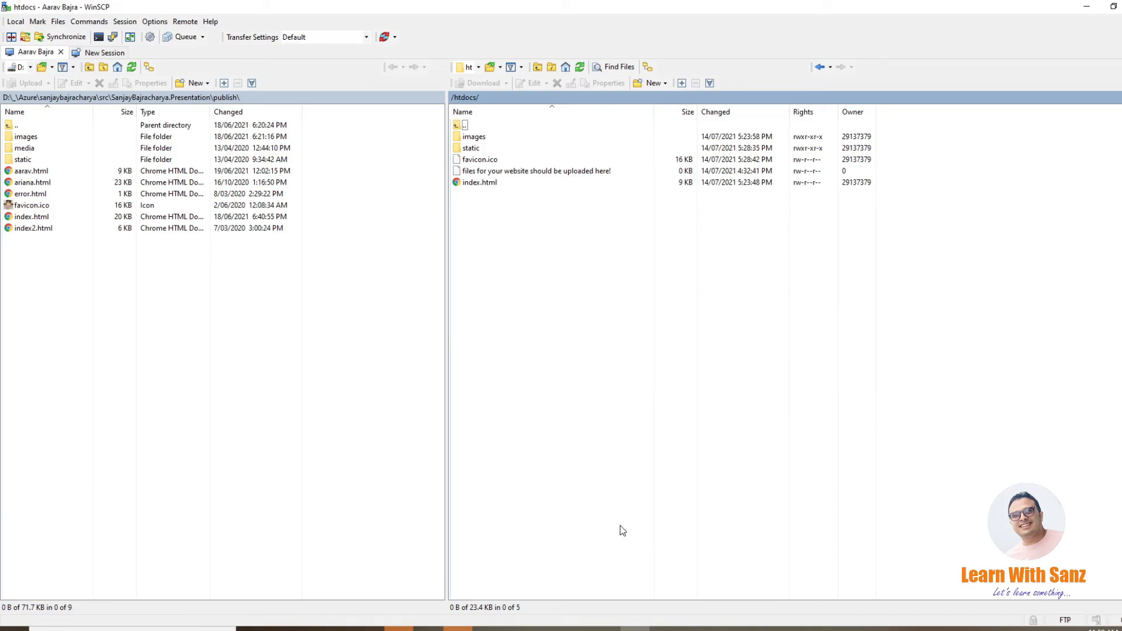
Step: Switch to the browser window with the hosting account and open the registered .ml domain's website in a new tab
click(546, 628)
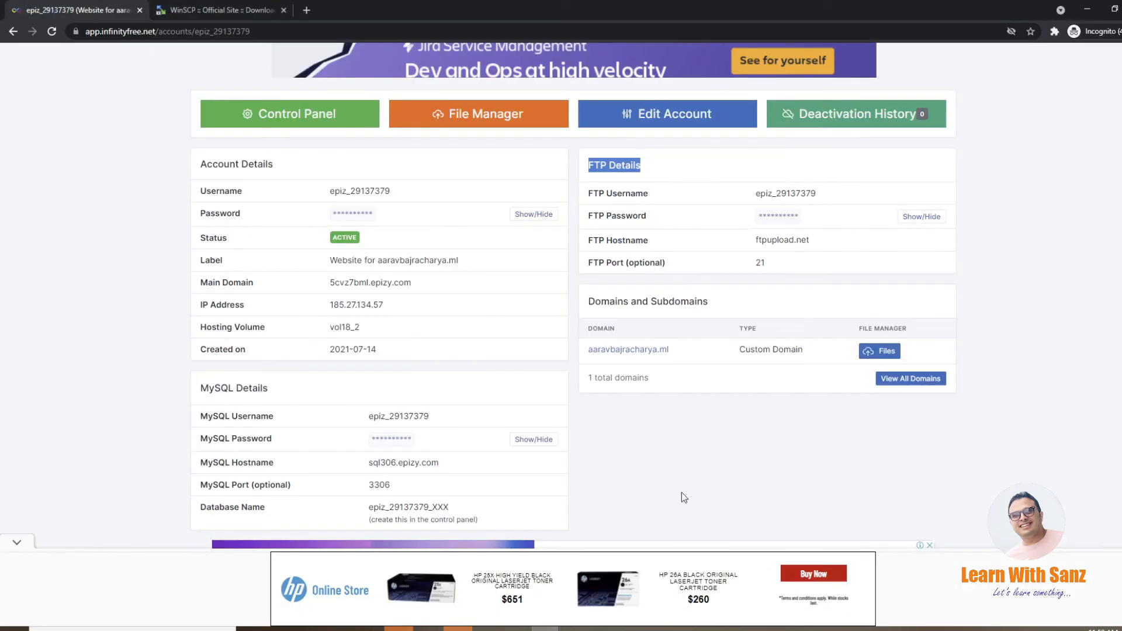
click(805, 584)
click(306, 10)
text(aaravbajracharya.ml)
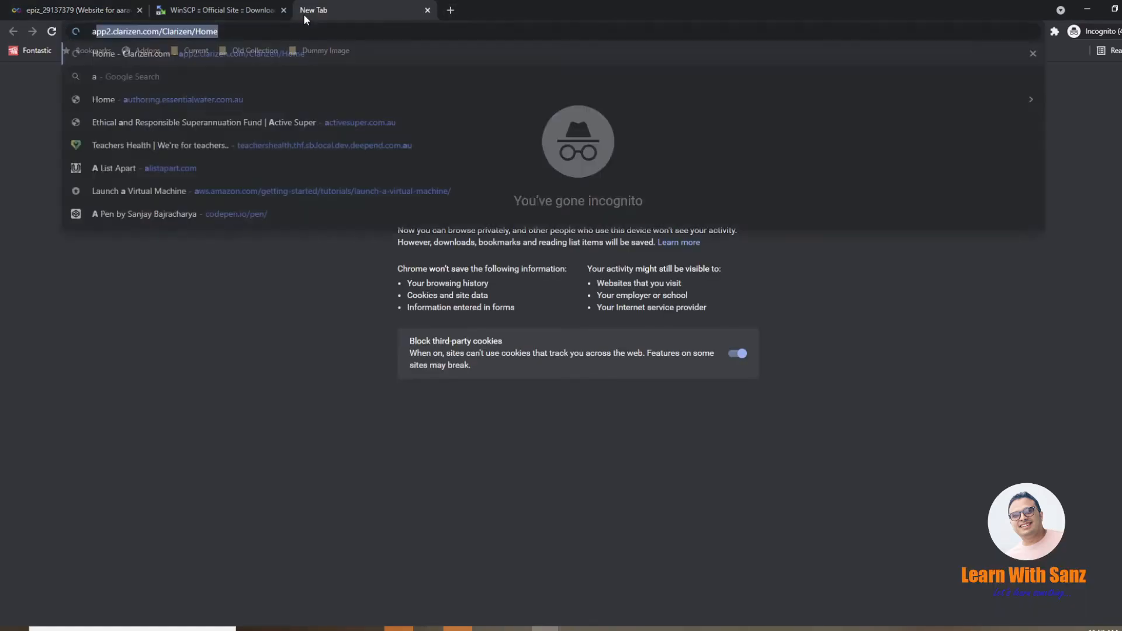
key(Return)
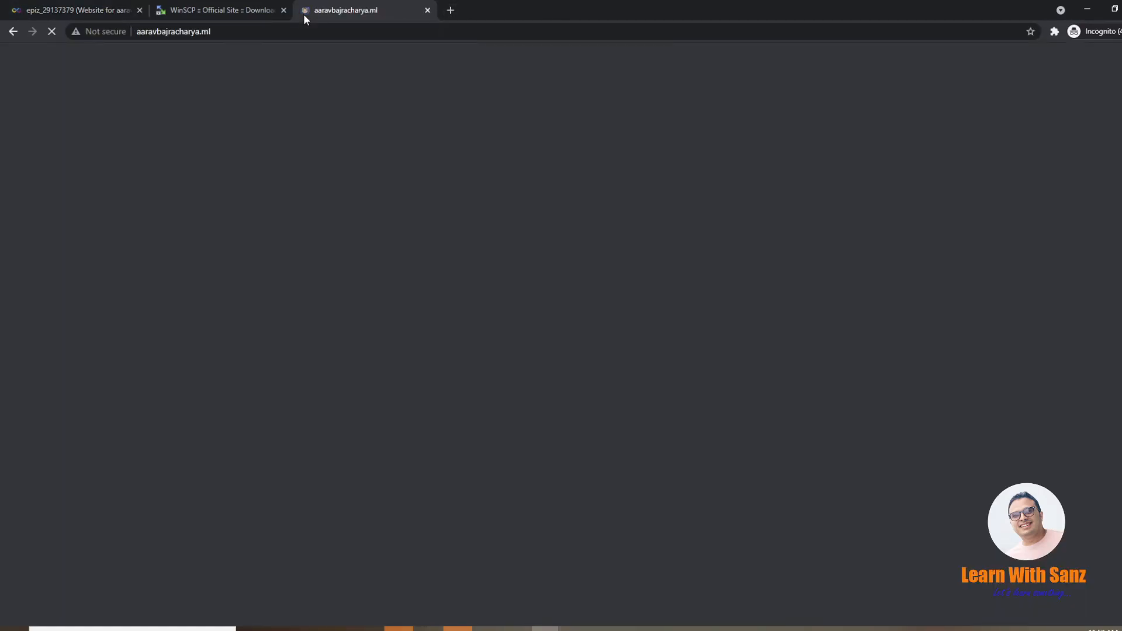